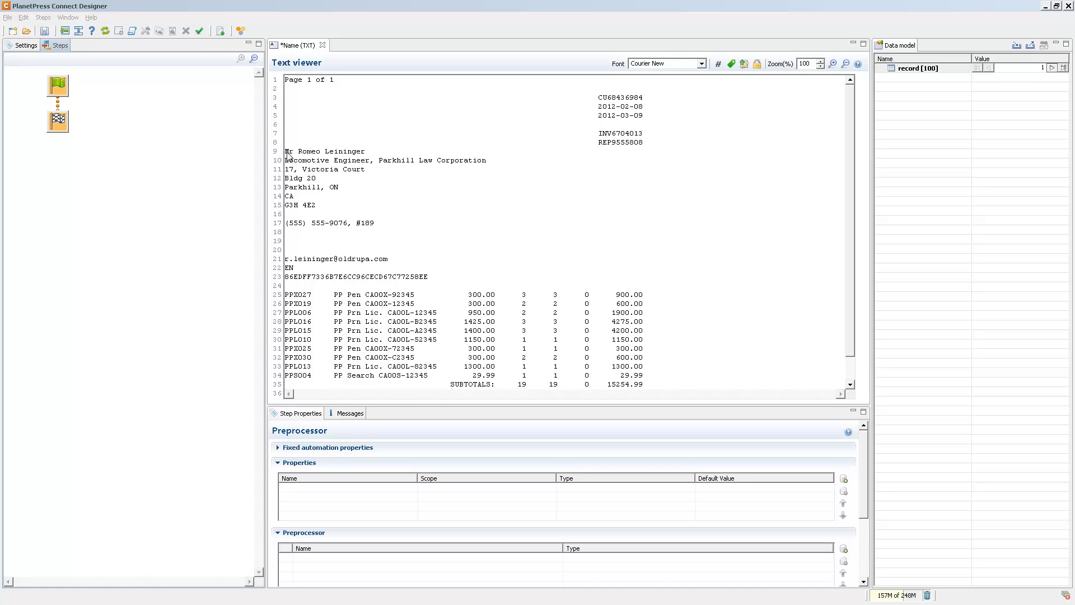
Step: Select the customer information block on lines 9 to 23, columns 1 to 69, and extract it into the record table
left_click_drag(288, 156, 593, 275)
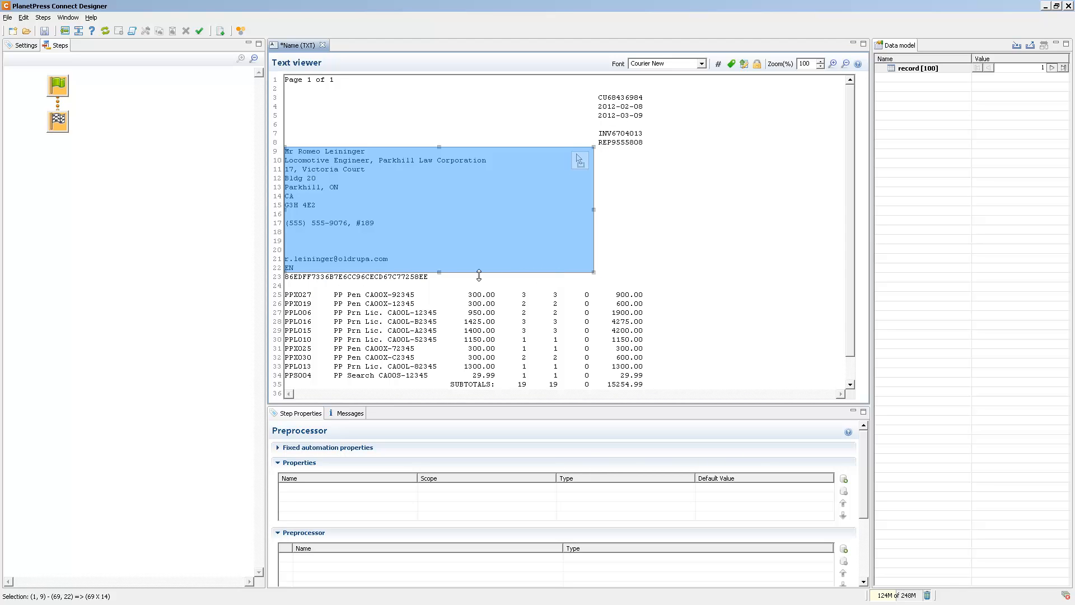
left_click_drag(439, 272, 439, 281)
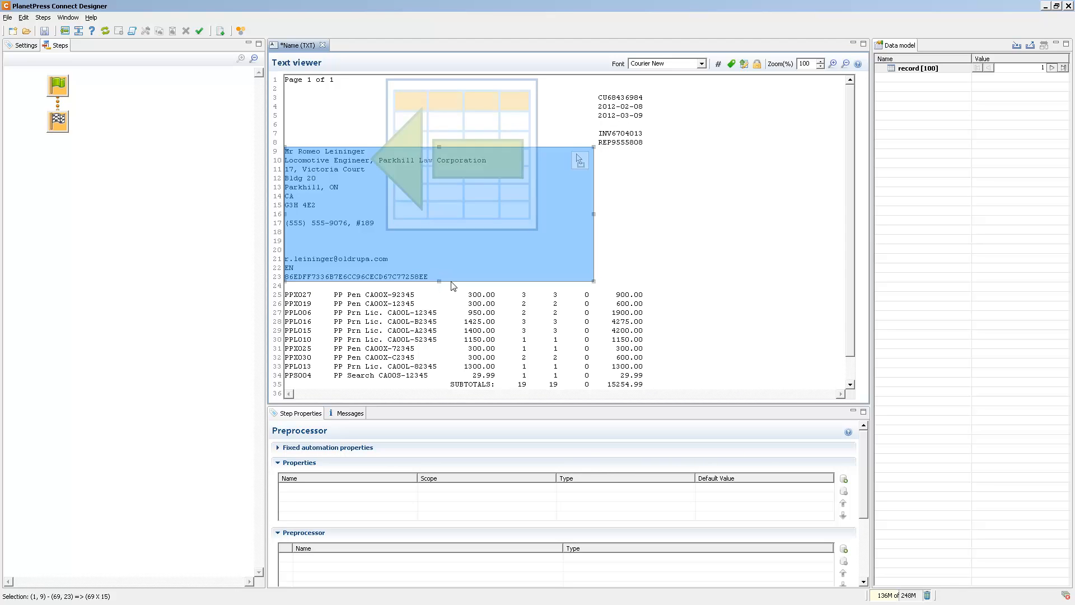
left_click_drag(578, 160, 898, 69)
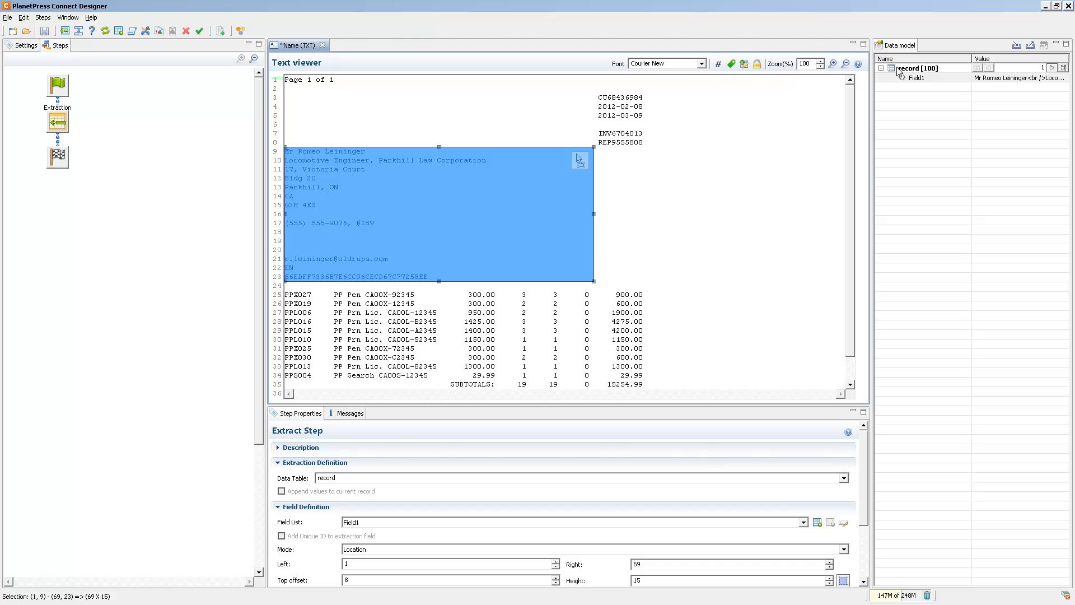
Step: Split the extracted customer block into individual fields, replacing the original field
left_click_drag(863, 444, 876, 509)
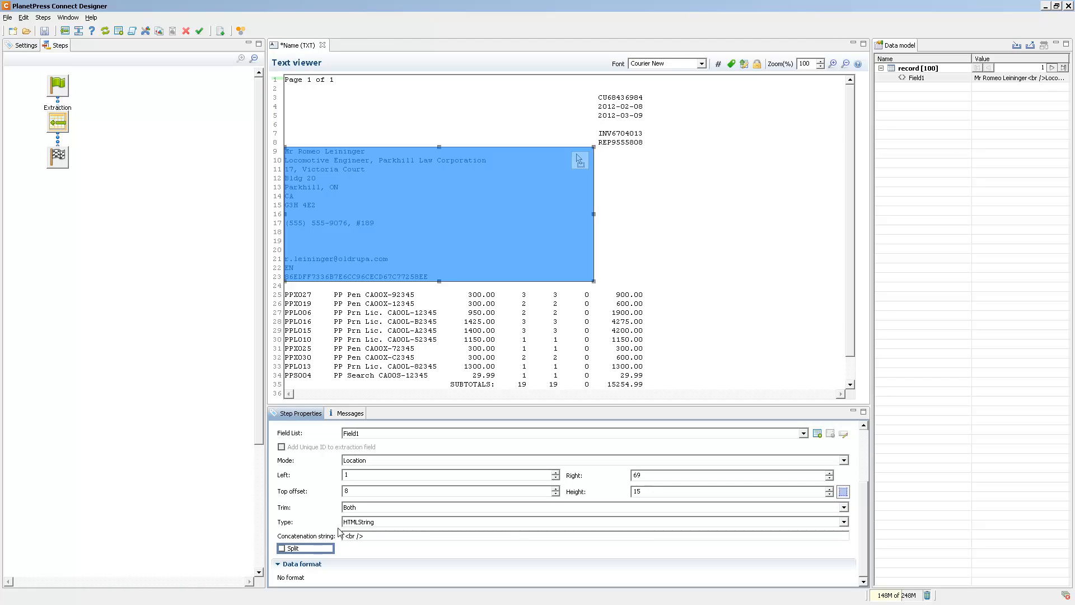
left_click(281, 549)
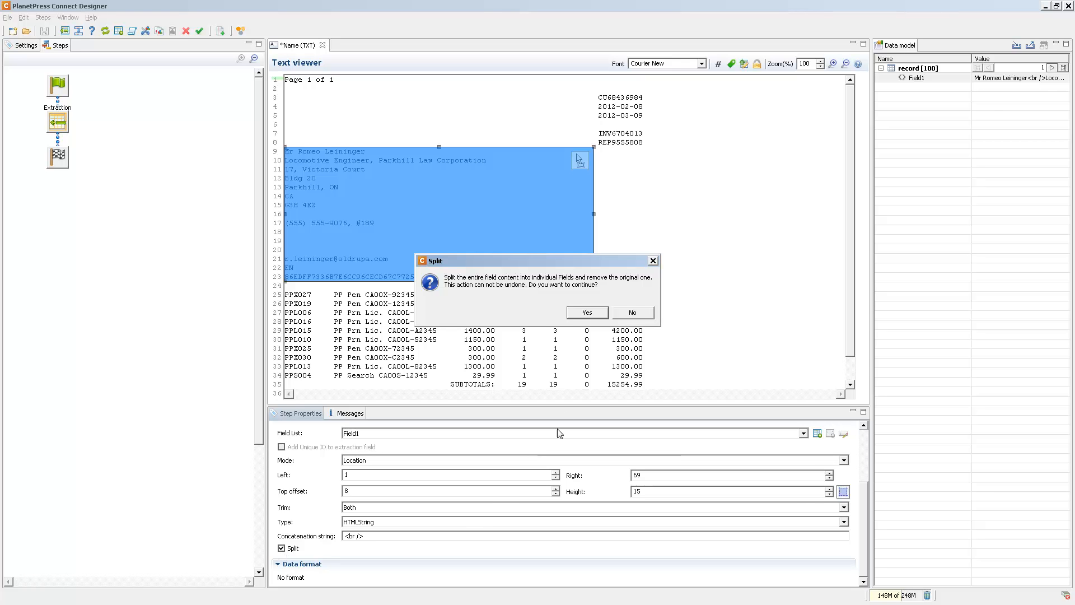
left_click(585, 313)
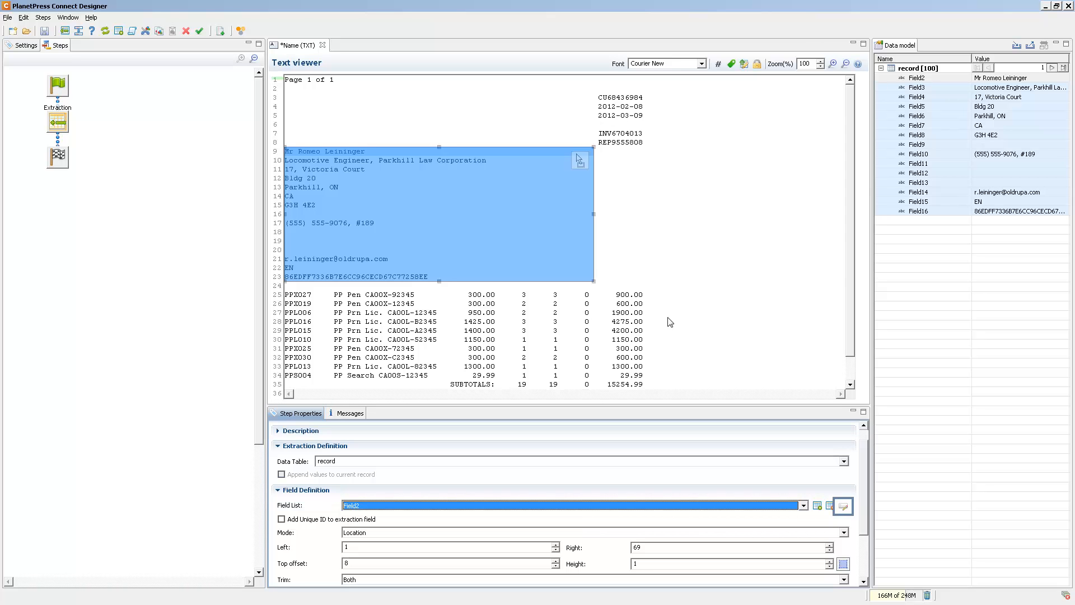
Step: Rename the non-empty fields in order as FullName, TitleandCompany, Address1, Address2, CityState, Country, ZipCode, Phone, Email, Language and MD5
left_click(844, 505)
left_click(493, 162)
type("FullName")
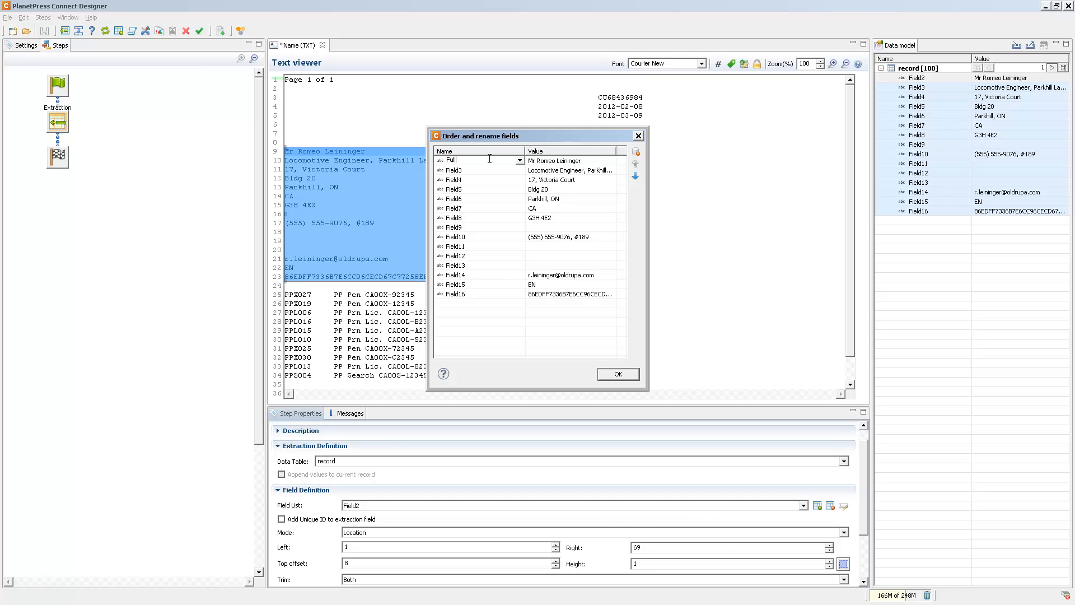
key("Return")
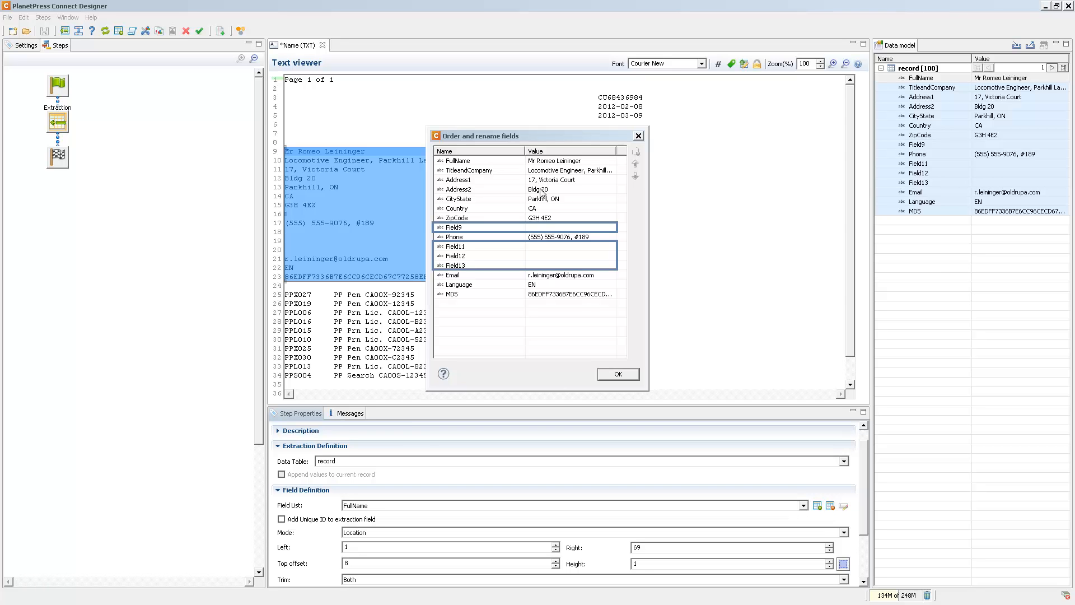
Step: Remove the empty fields Field9, Field11, Field12 and Field13 and accept the field list
left_click(547, 228)
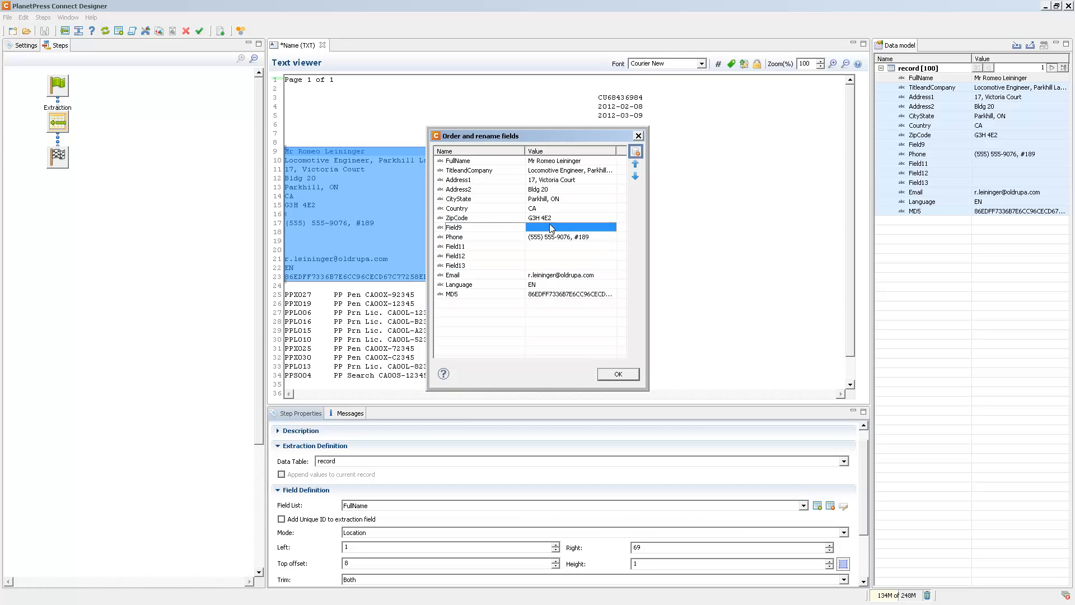
left_click(636, 150)
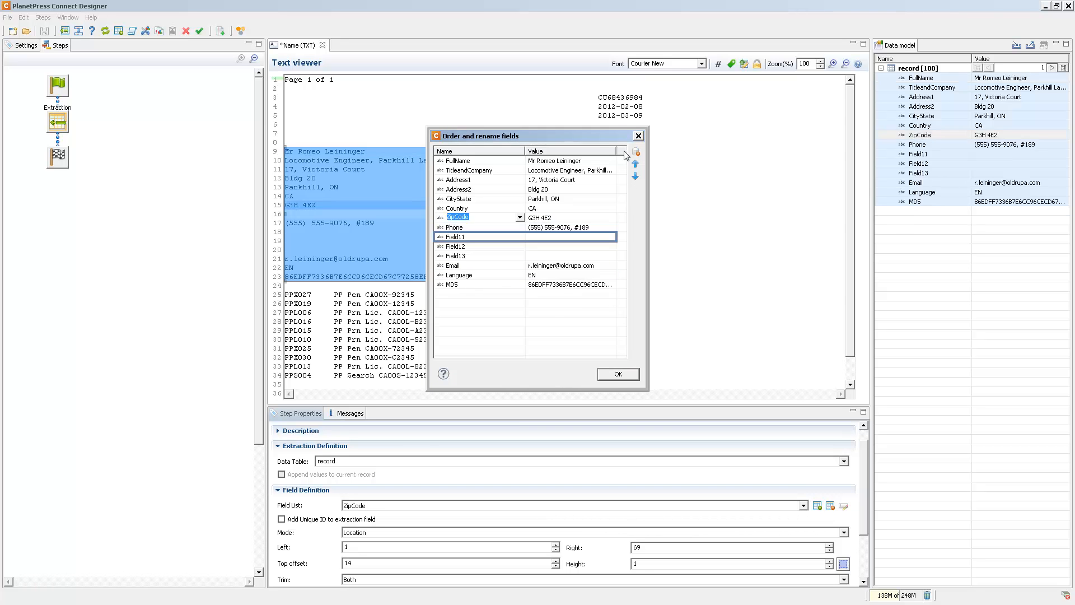
left_click(545, 238)
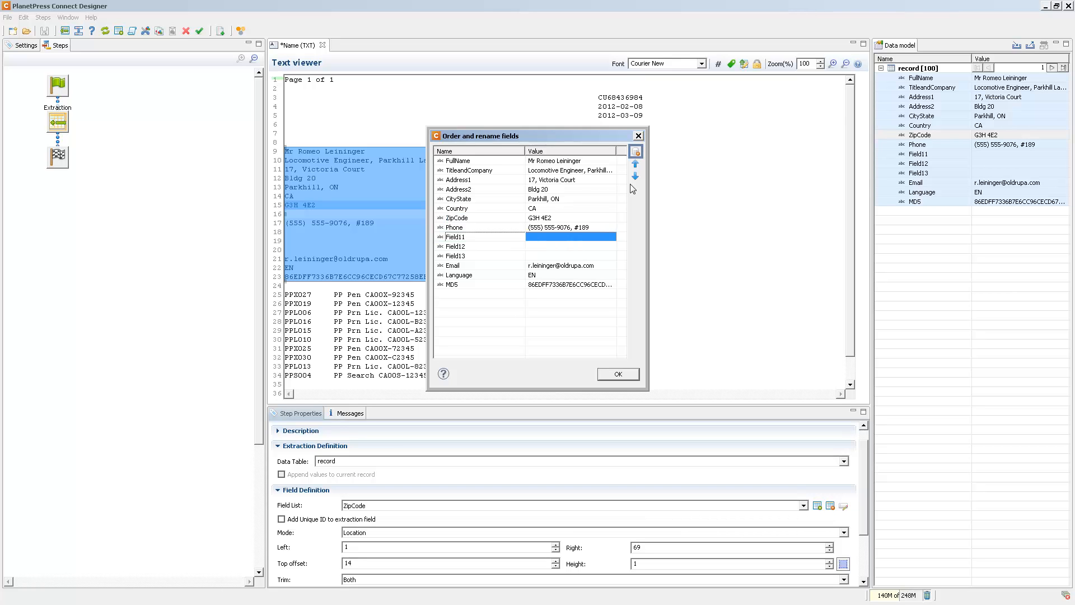
left_click(636, 152)
left_click(558, 238)
left_click(636, 151)
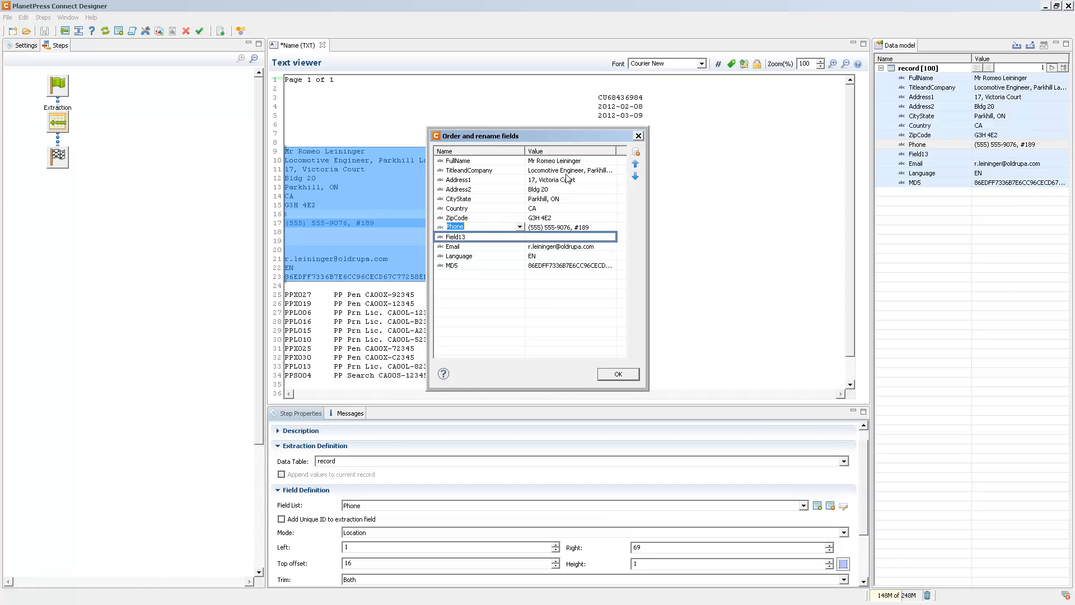
left_click(636, 151)
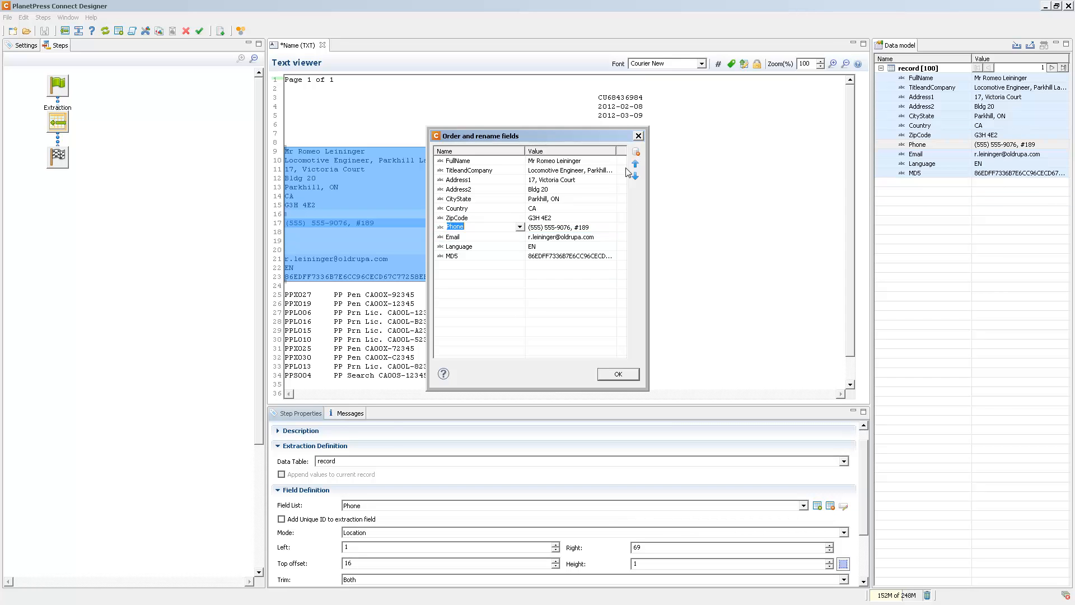
left_click(617, 374)
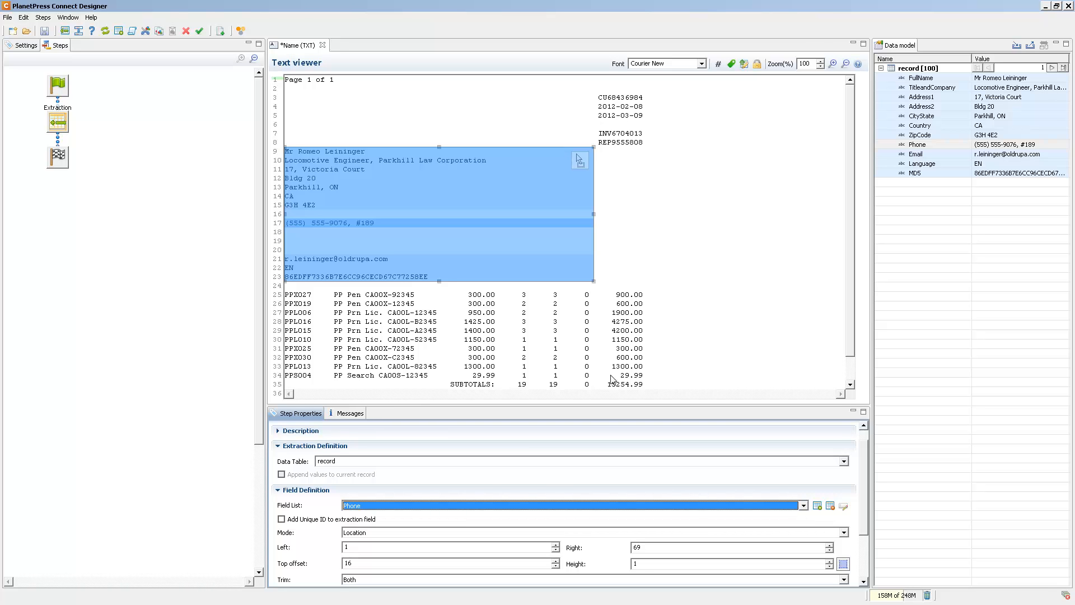
Step: Rename the Extraction step as "Customer Information"
left_click(70, 111)
type("Customer Information")
key("Return")
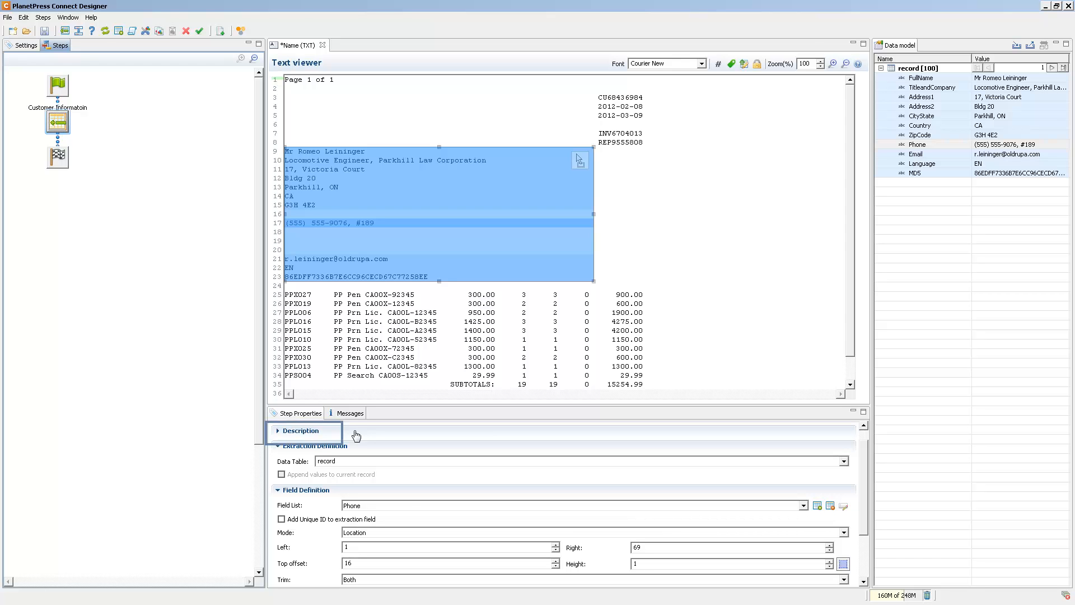
left_click(313, 433)
left_click_drag(367, 445, 468, 445)
type("ion")
Step: Give the Customer Information step the comment "Getting customer info + invoice info"
left_click(453, 485)
type("Getting customer i")
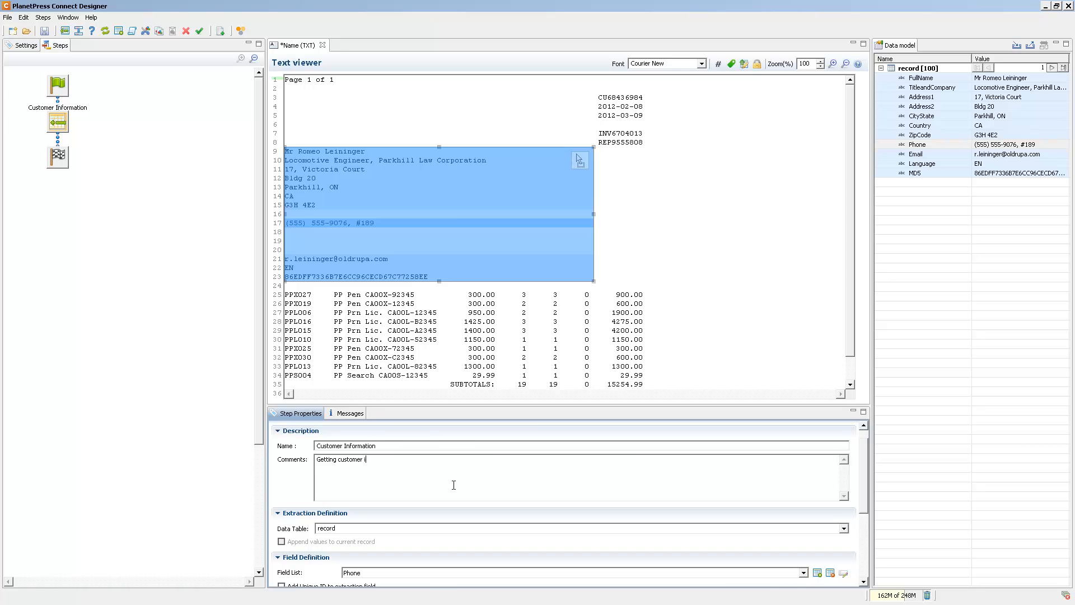
type("nfo + invoice info")
key("Return")
left_click(2, 271)
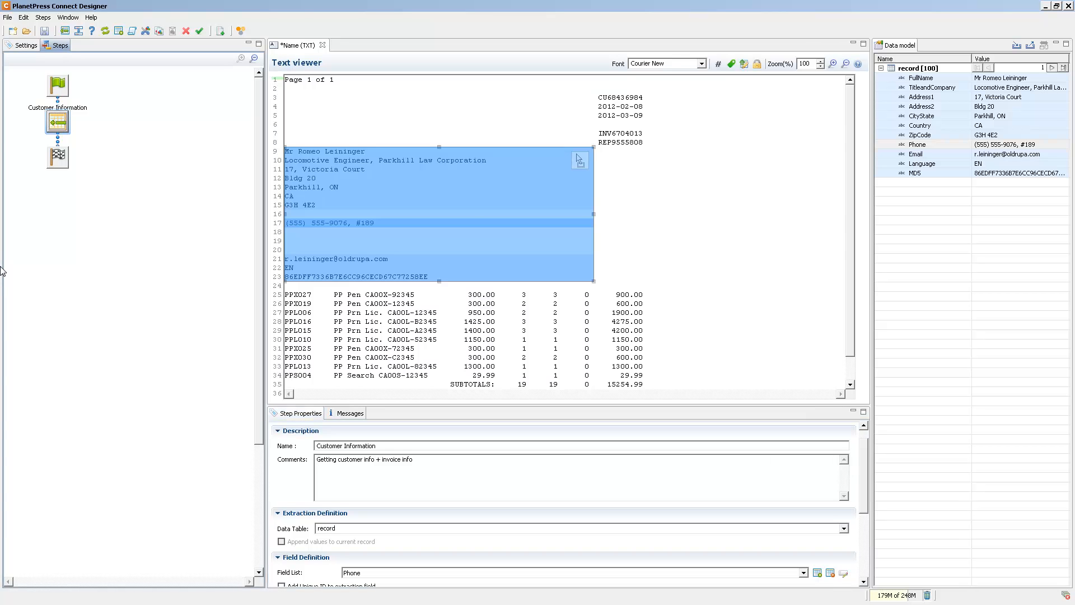
Step: Add the customer number and the two dates on lines 3 to 5 as separate extract fields of the Customer Information step
left_click_drag(598, 97, 643, 103)
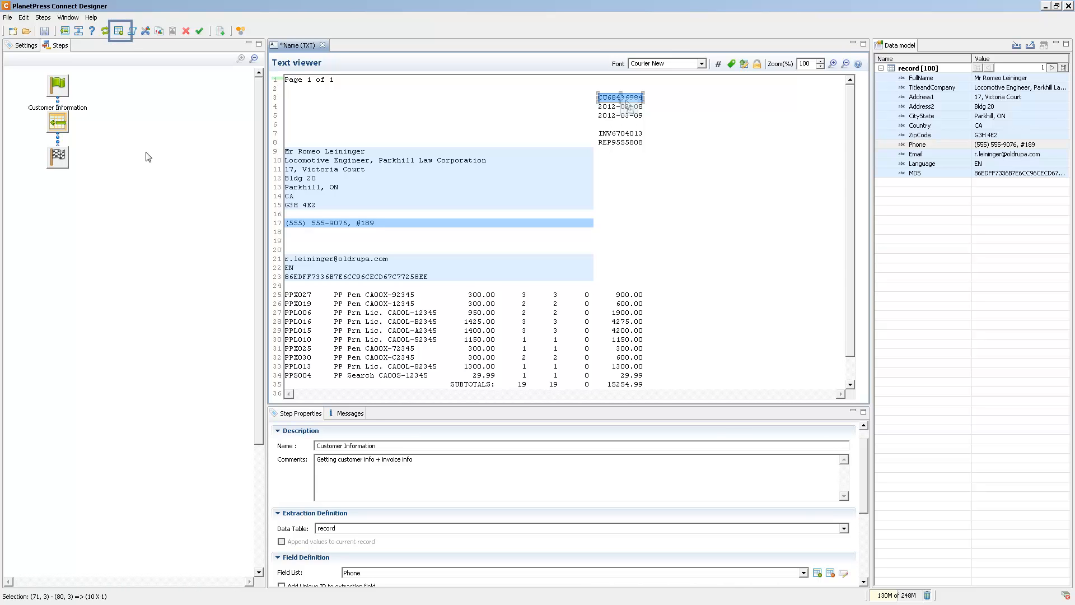
left_click(121, 30)
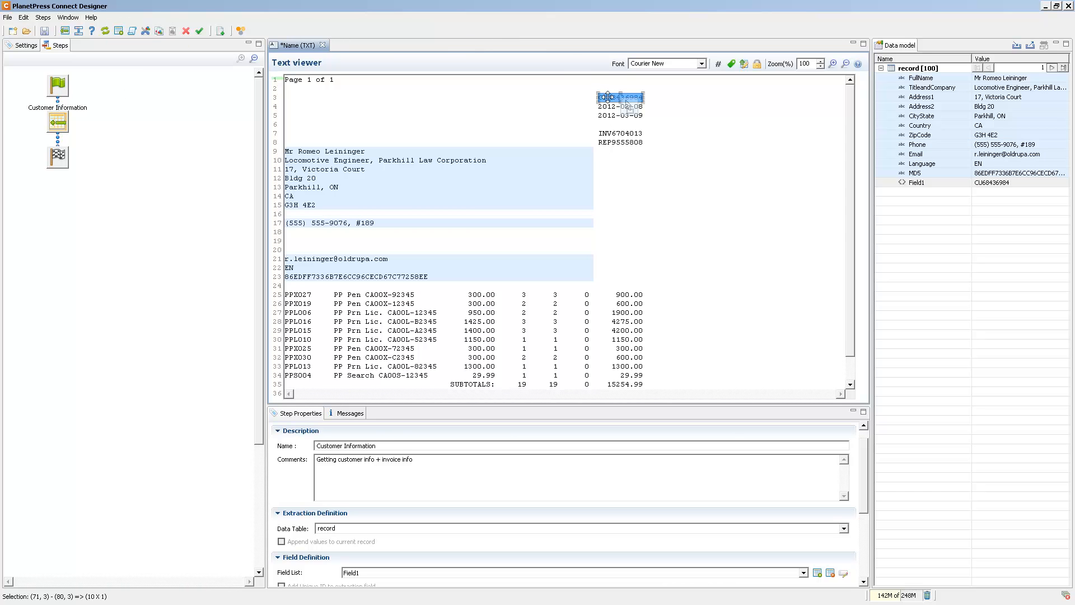
left_click_drag(608, 96, 608, 107)
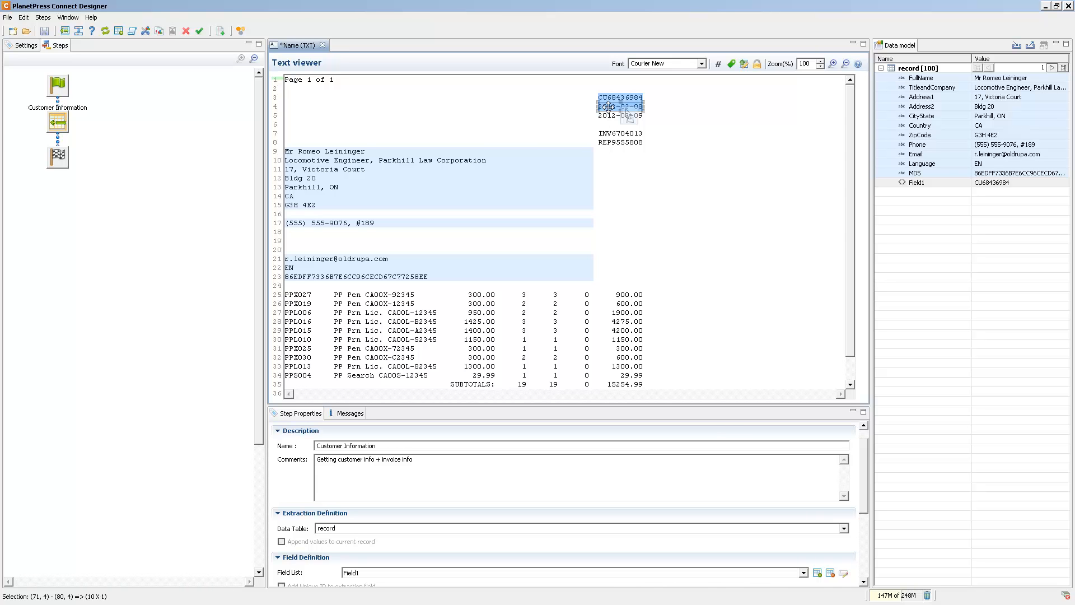
right_click(609, 107)
left_click(641, 165)
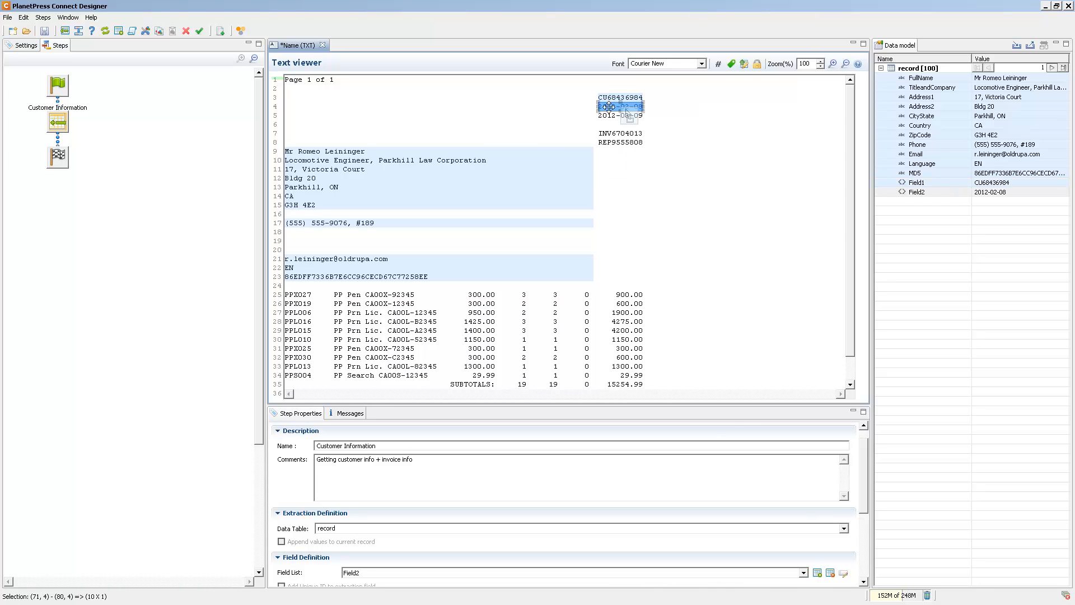
left_click_drag(609, 120, 609, 117)
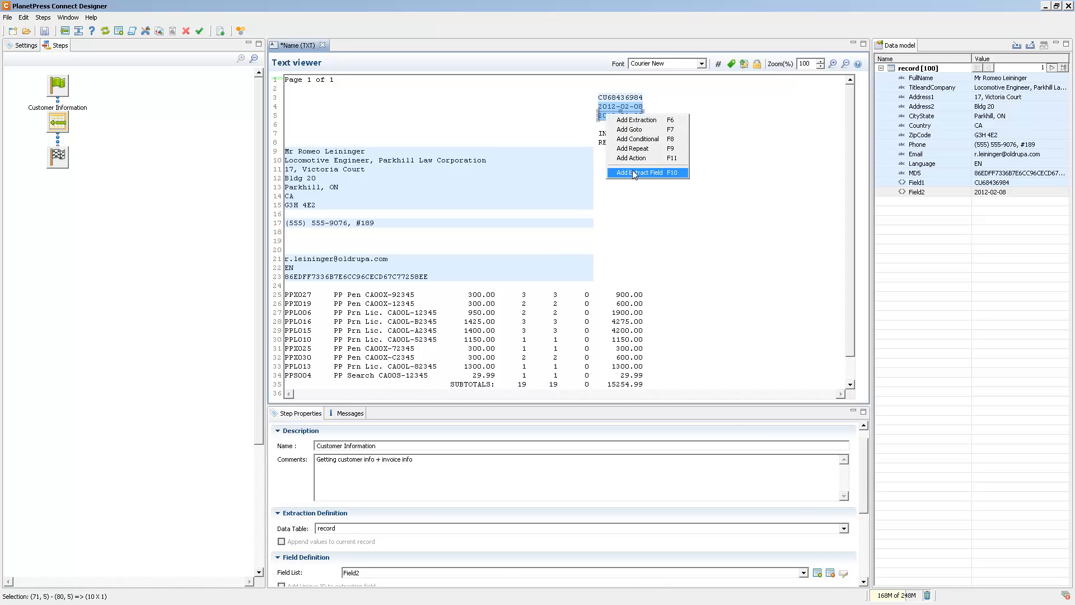
left_click(638, 173)
Step: Add the invoice number on line 7 and the REP number on line 8 as separate extract fields
left_click_drag(612, 114, 611, 129)
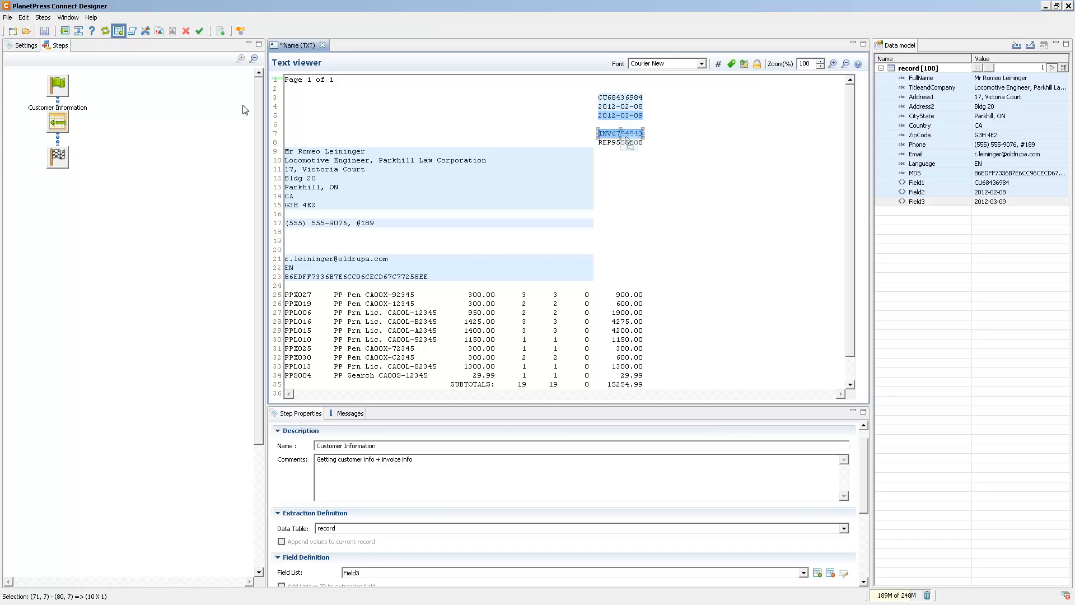
left_click(118, 31)
left_click_drag(607, 130, 644, 145)
left_click(585, 122)
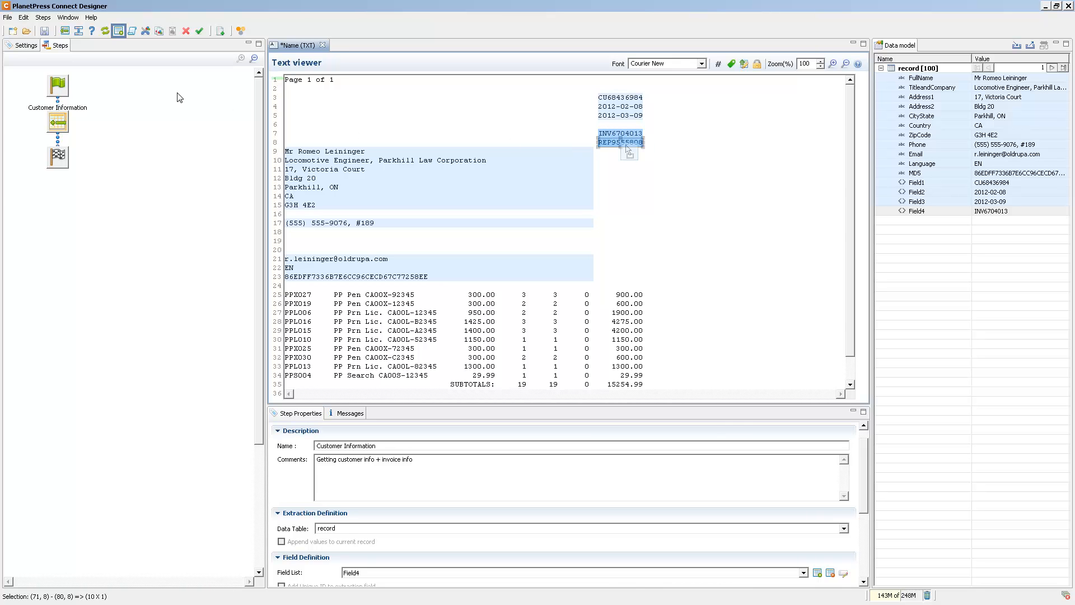
left_click(119, 31)
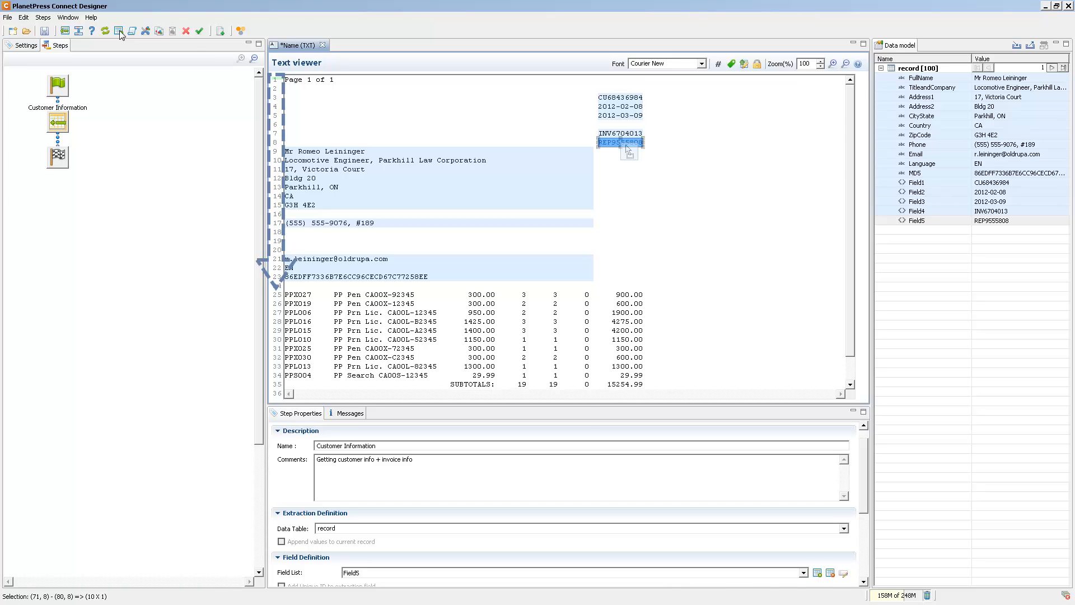
Step: Add a Goto step to the first line item on line 25 and a Repeat step that loops until SUBTOTALS is reached
left_click_drag(285, 294, 312, 299)
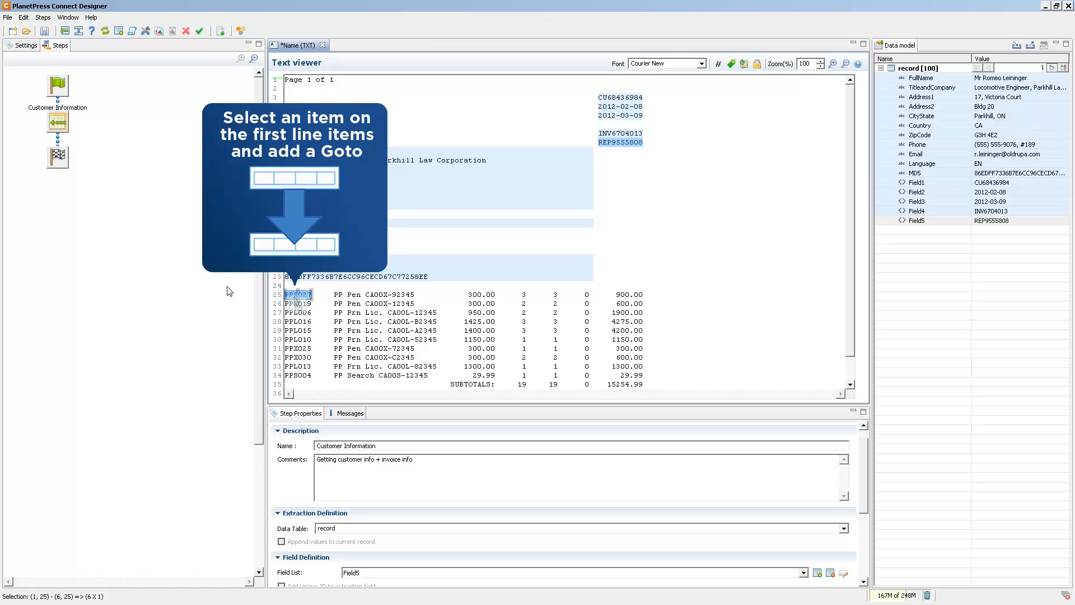
left_click(78, 31)
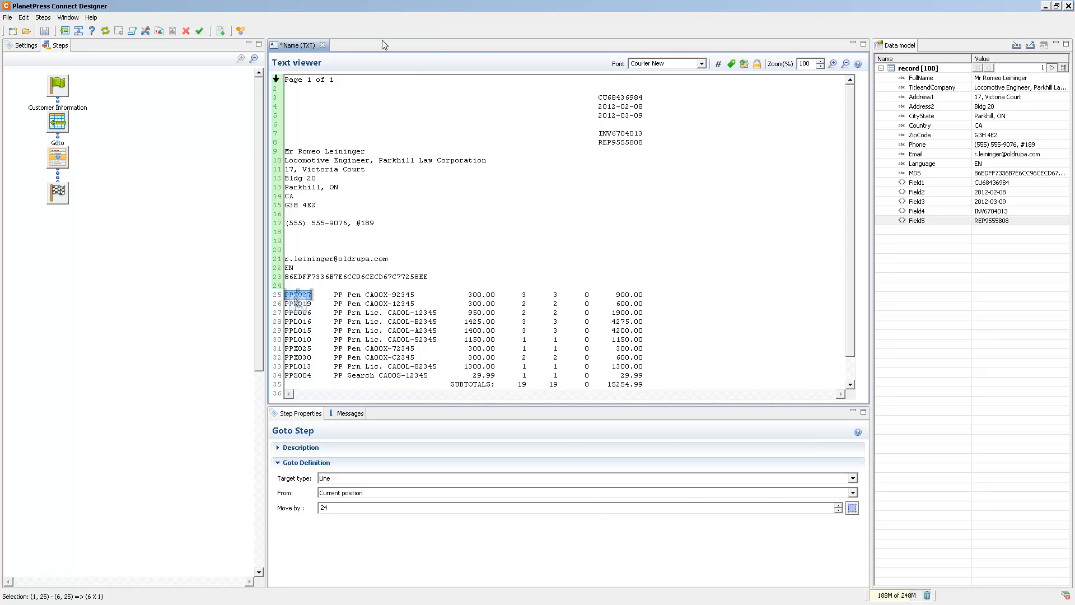
scroll(850, 246, "down", 1)
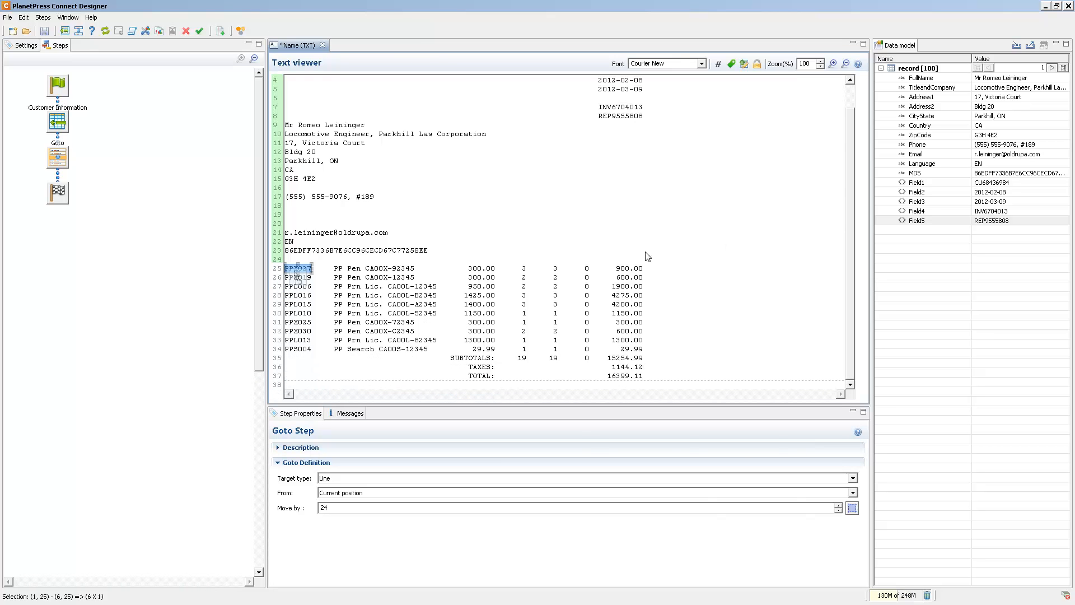
left_click_drag(450, 357, 493, 365)
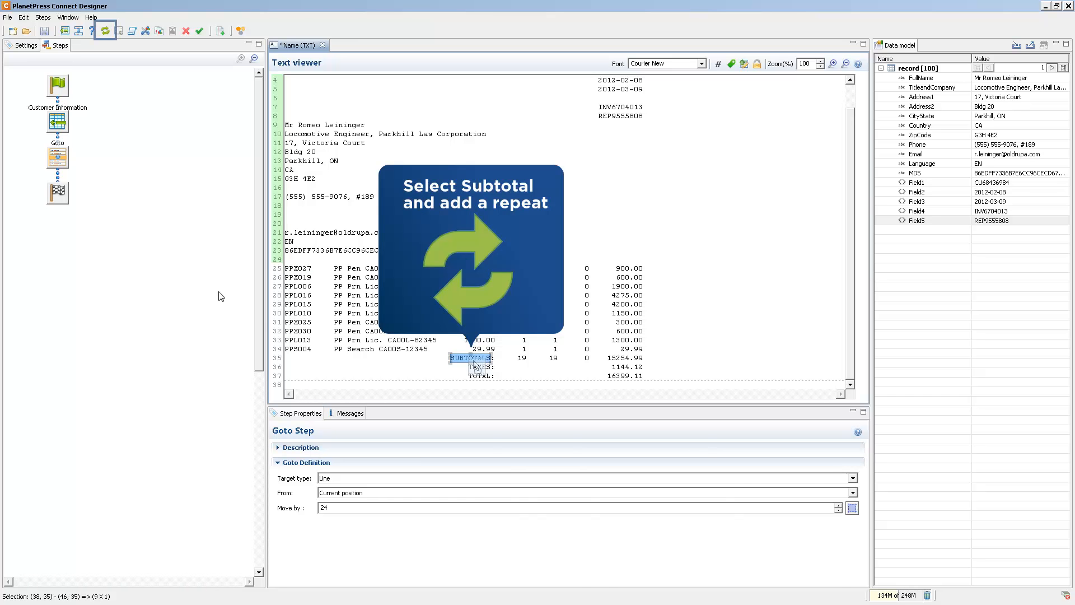
left_click(105, 31)
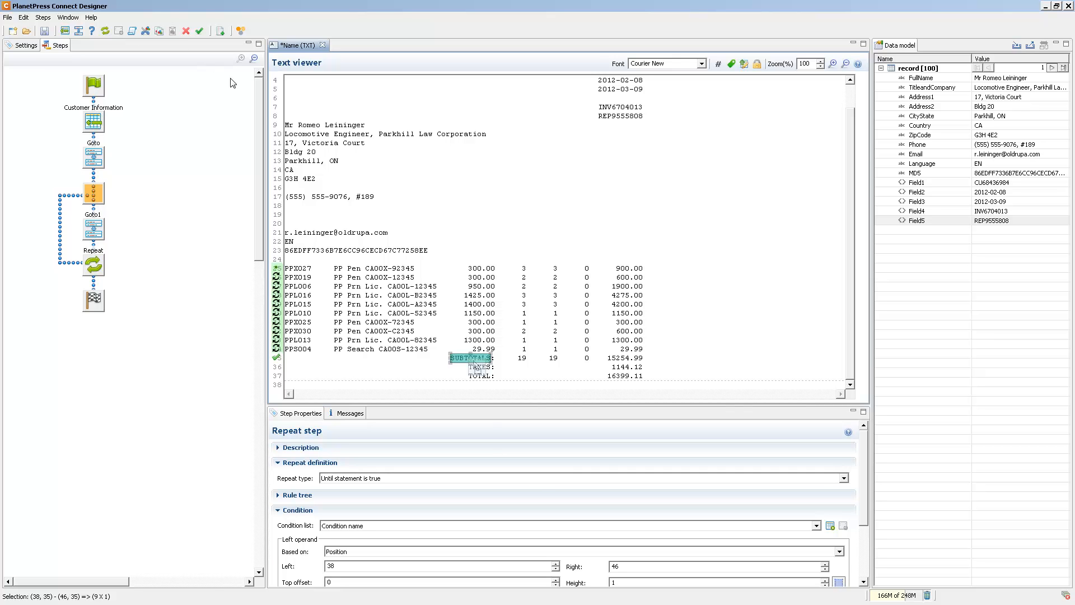
Step: Extract the item code in columns 1 to 8 of line 25 inside the loop and browse the detail records up to the fourth
left_click_drag(286, 269, 321, 270)
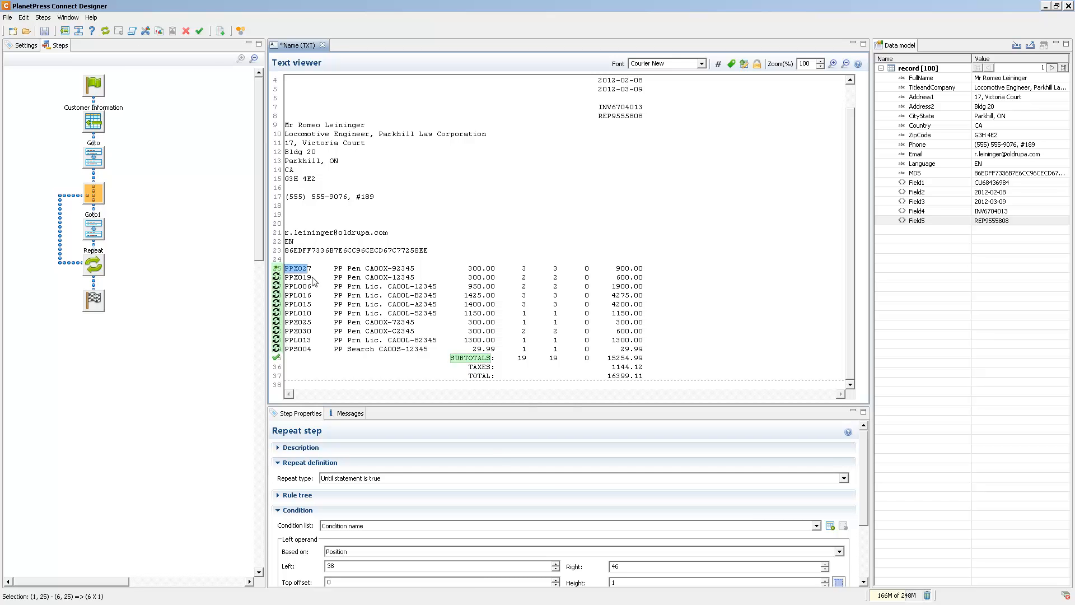
left_click(64, 31)
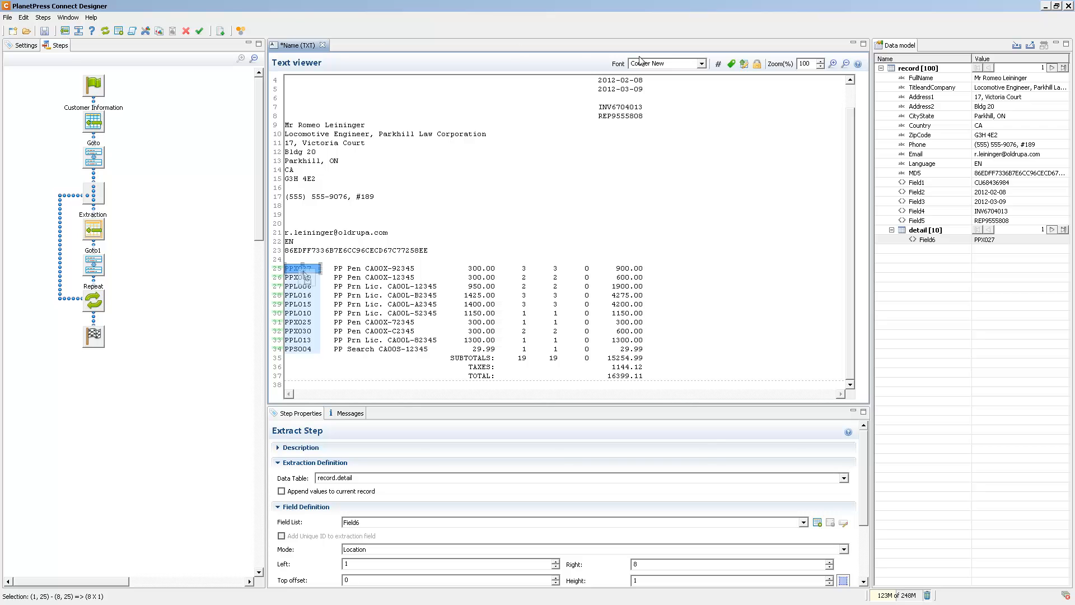
left_click(1052, 230)
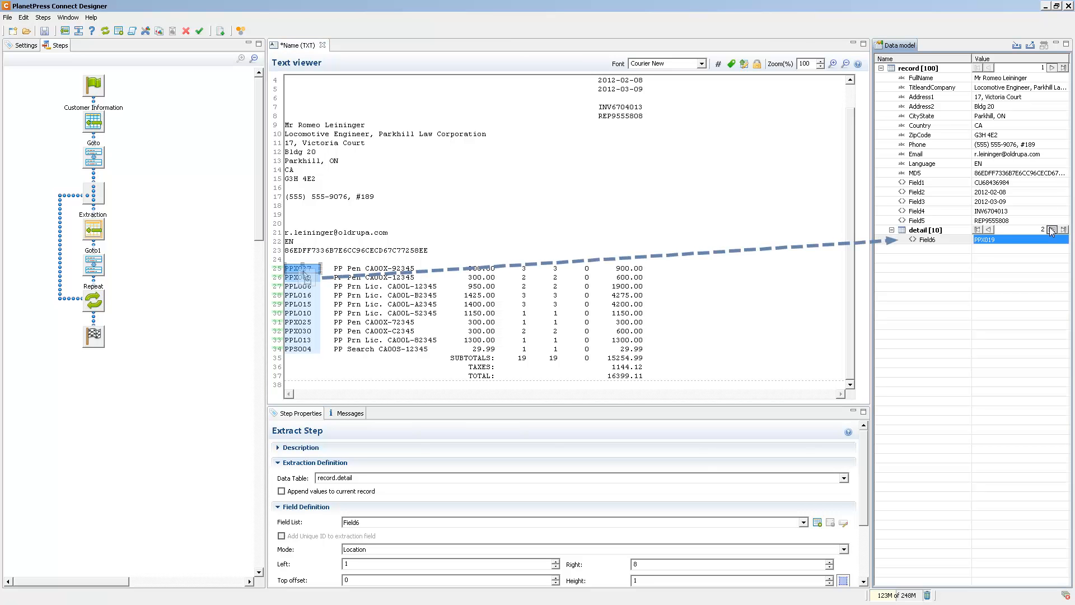
left_click(1052, 230)
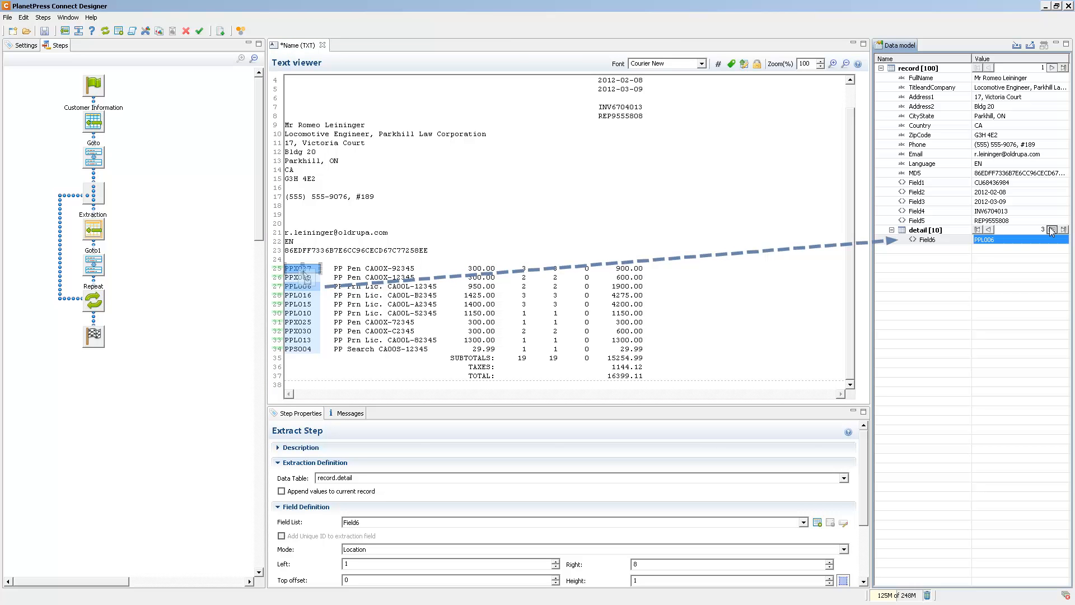
left_click(1052, 230)
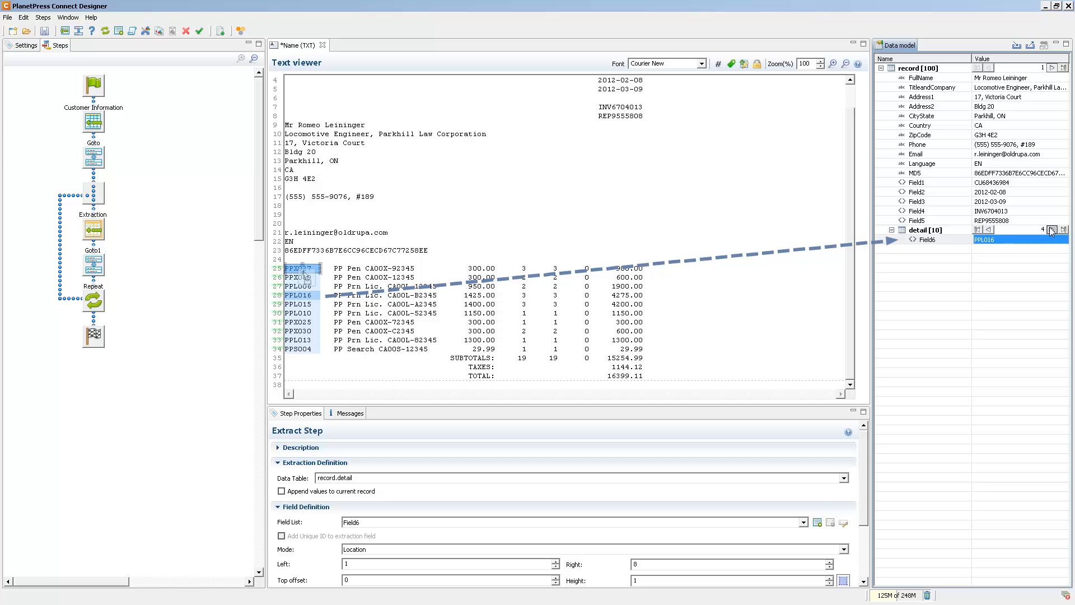
Step: Browse the detail records up to the sixth, and view the second invoice record before returning to the first
left_click(1051, 230)
left_click(1051, 230)
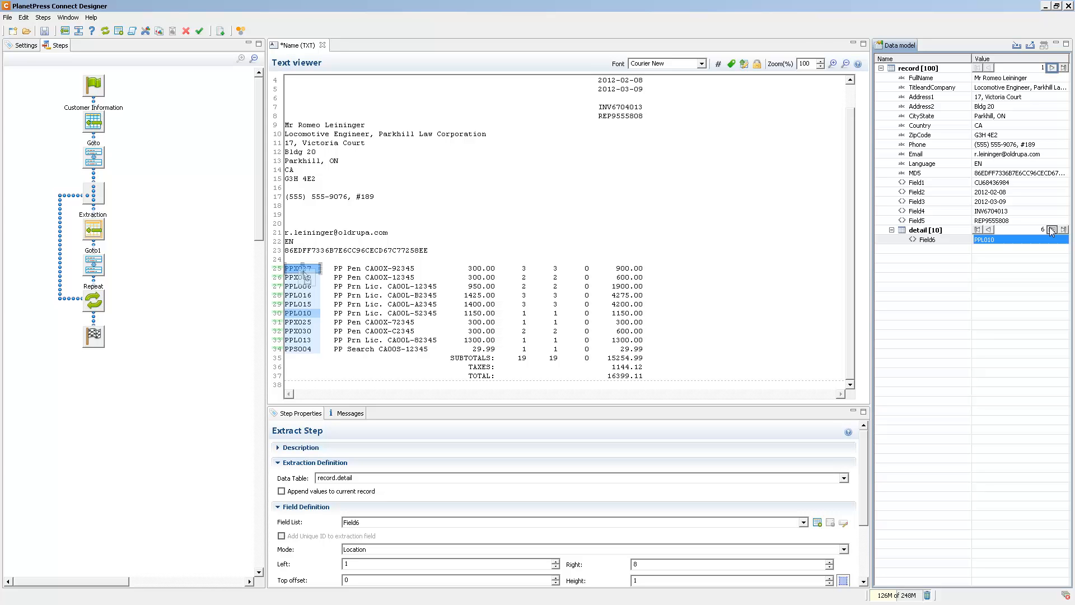
left_click(1052, 67)
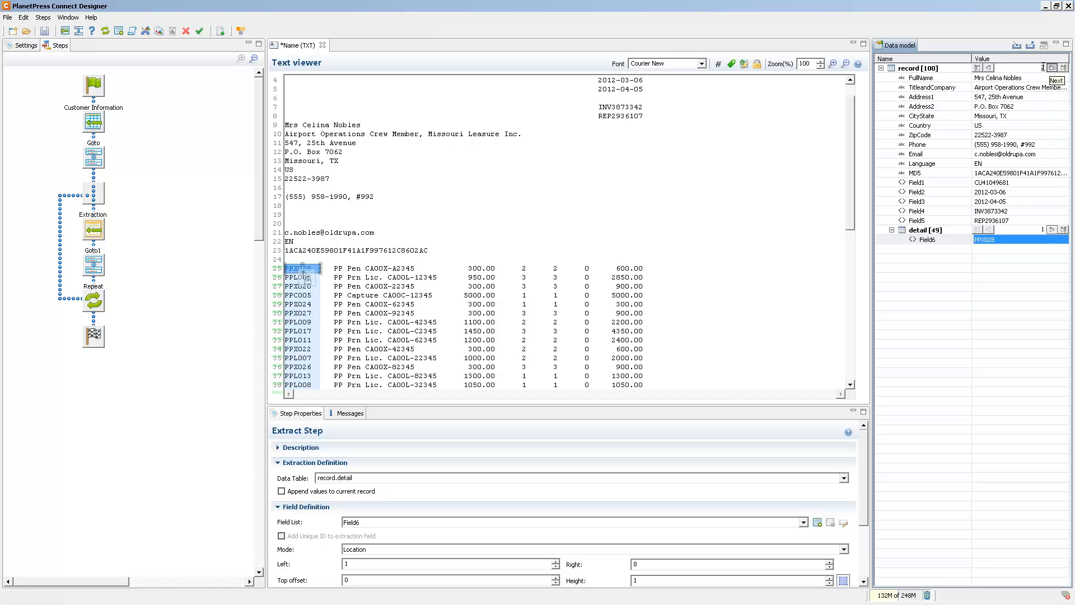
left_click(989, 68)
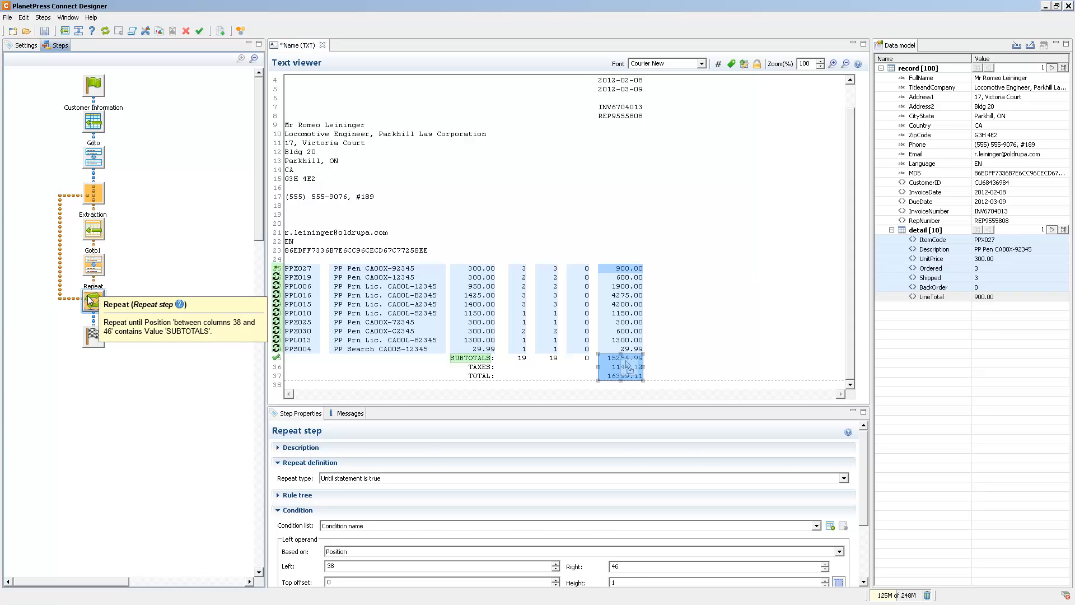
Step: Add an Extract step after the loop for the three totals in columns 71 to 80 of lines 35 to 37, split into separate fields
left_click(64, 32)
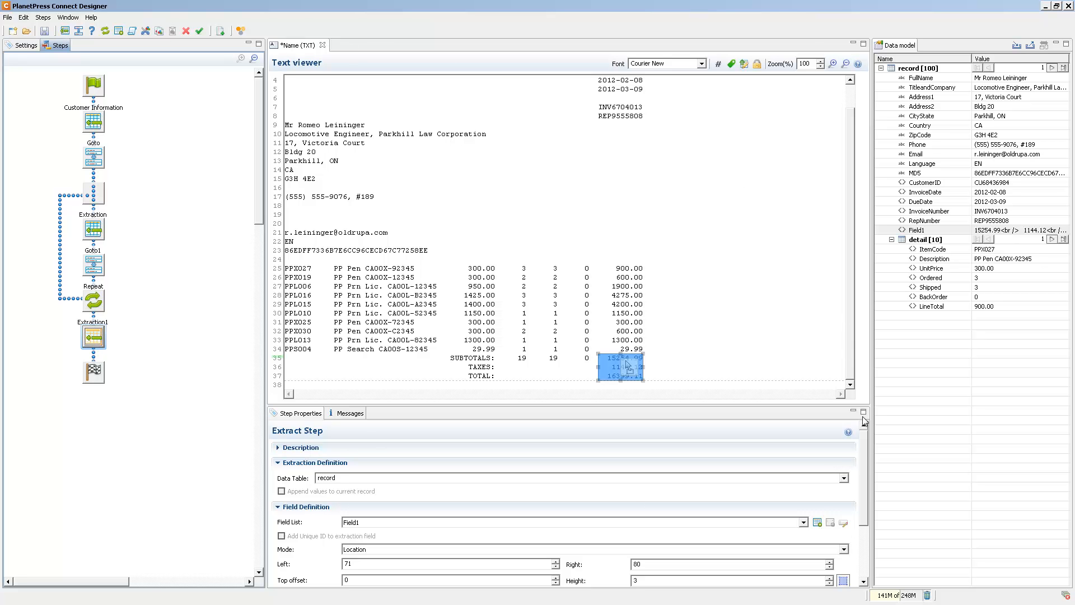
scroll(865, 456, "down", 3)
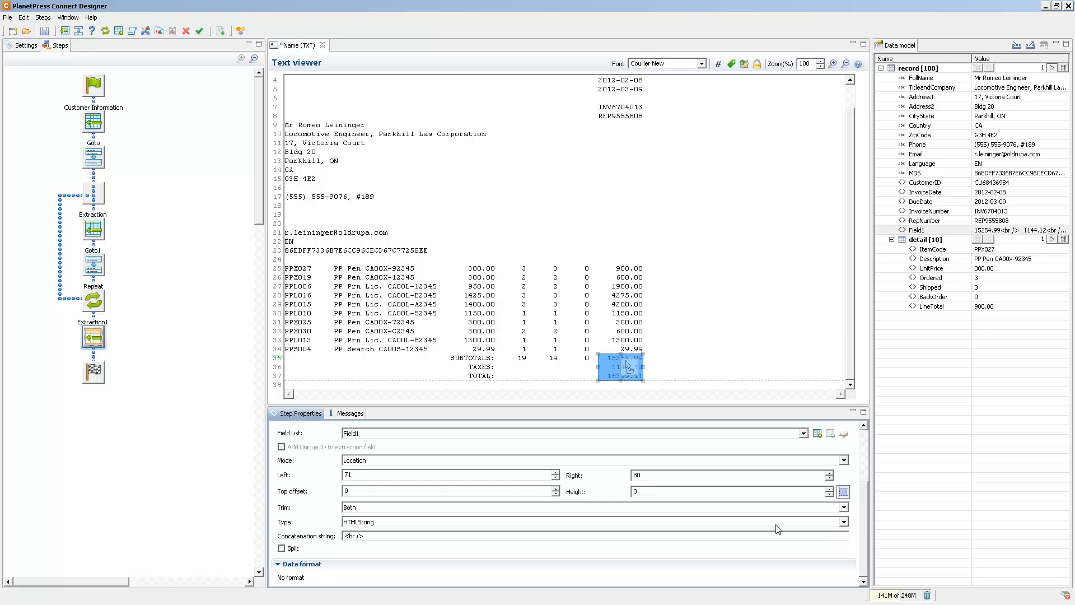
left_click(281, 549)
left_click(580, 313)
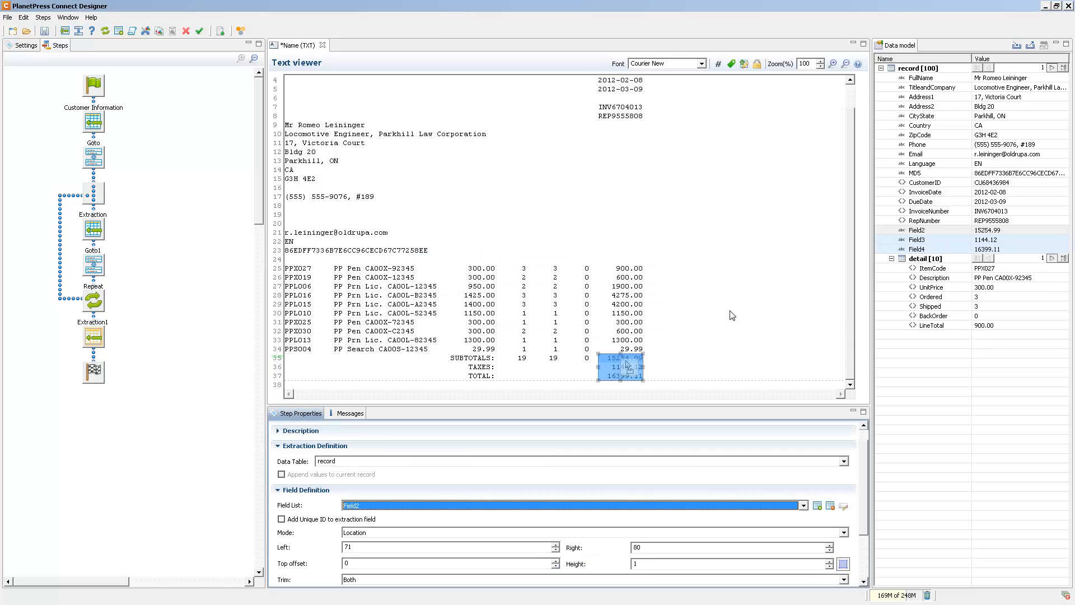
Step: Examine the second record's page 2 header lines inside the loop and the detail records extracted from them
left_click(1052, 68)
left_click_drag(851, 106, 843, 237)
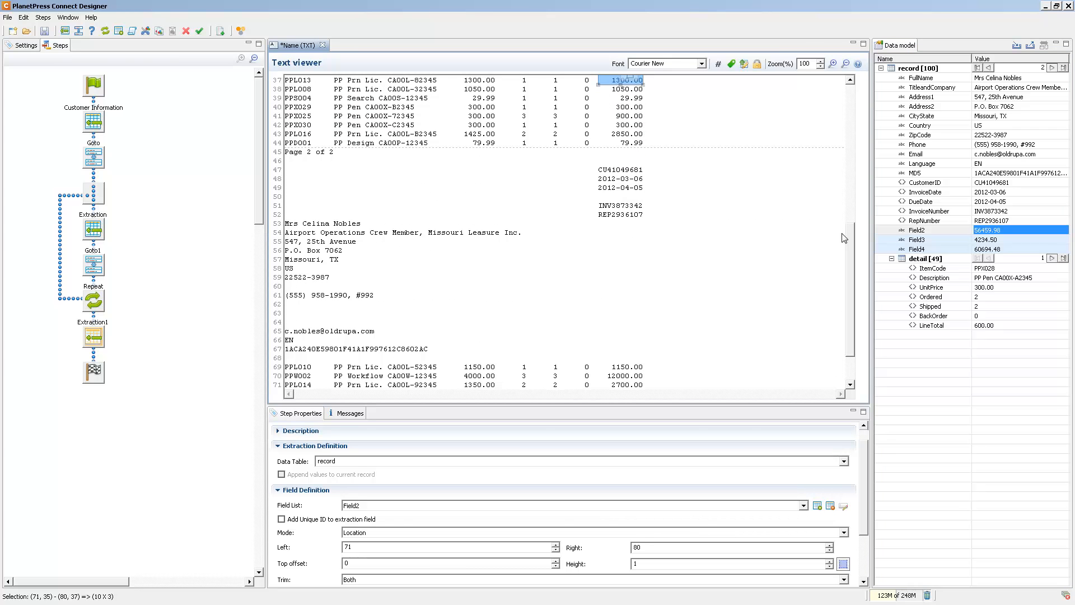
left_click(96, 193)
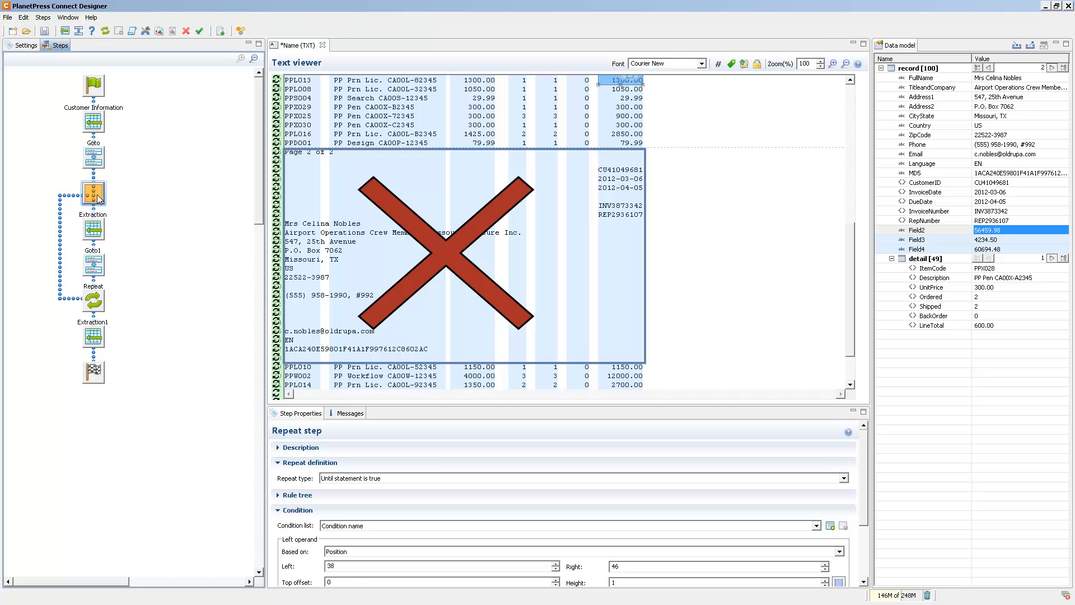
left_click(1052, 258)
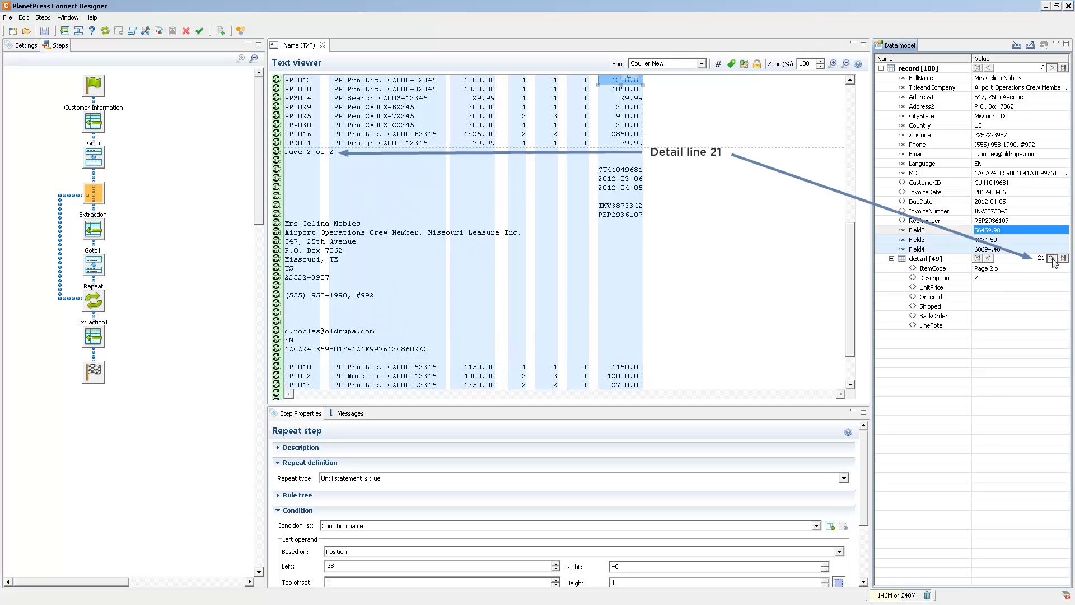
left_click(1053, 259)
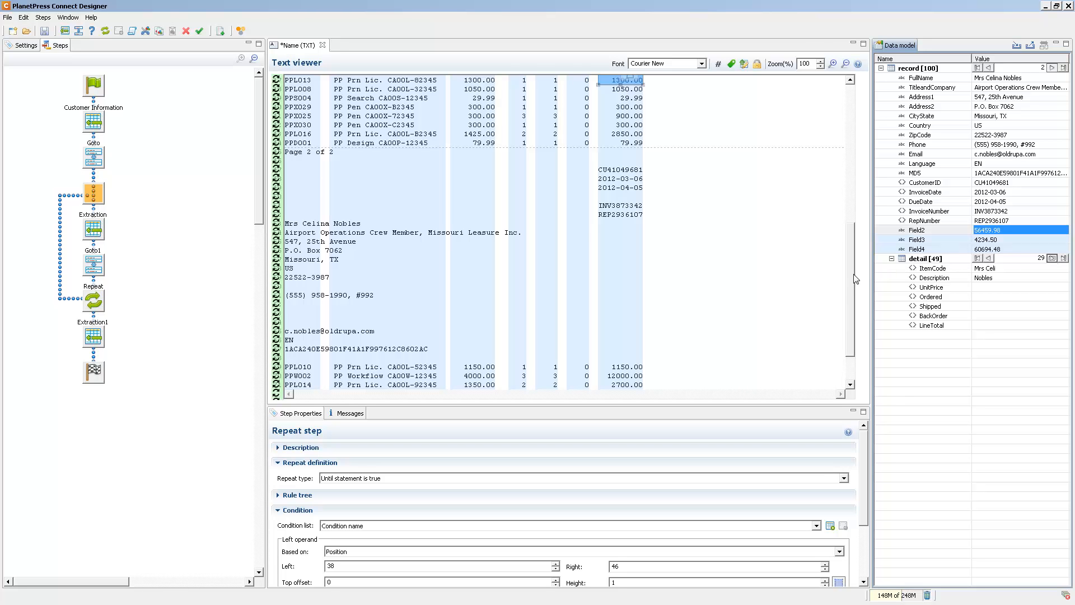
left_click_drag(848, 281, 856, 193)
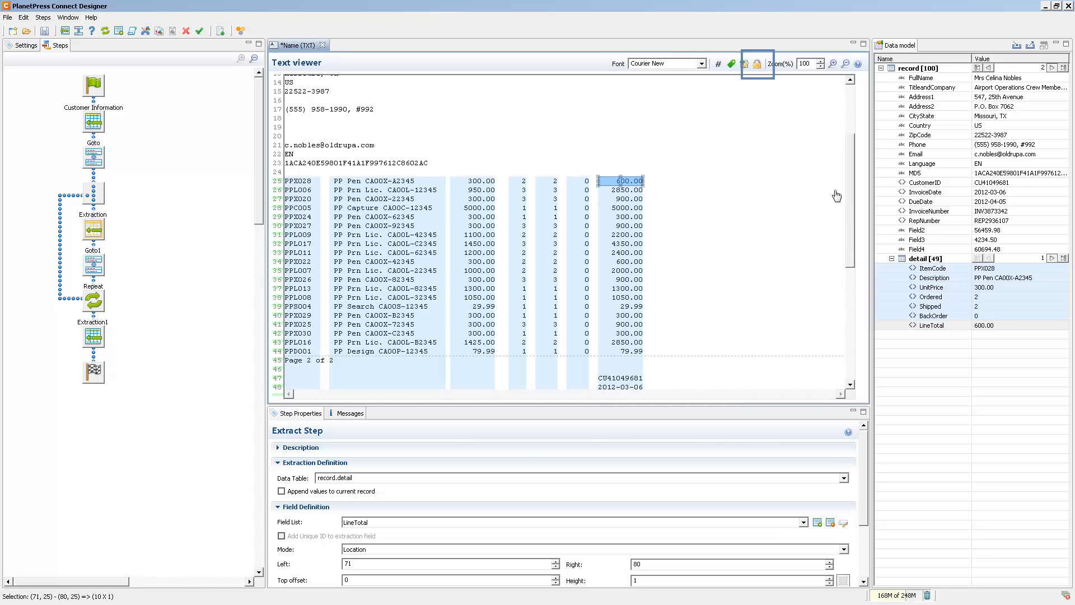
Step: Lock the existing data selections in the text viewer and locate the source data of the subtotal and ItemCode fields
left_click(757, 66)
left_click(926, 230)
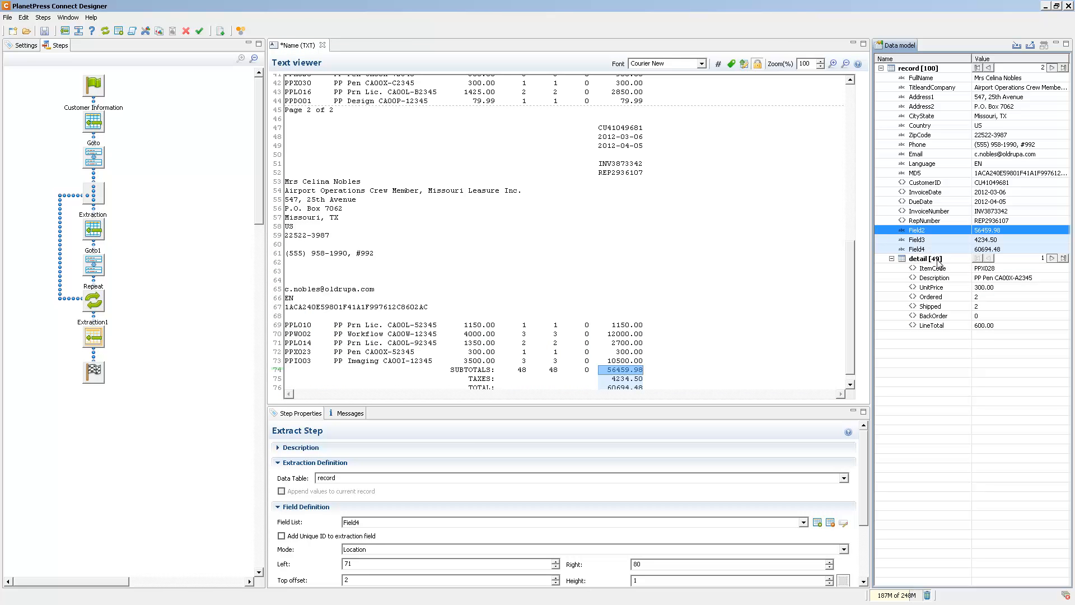
left_click(939, 269)
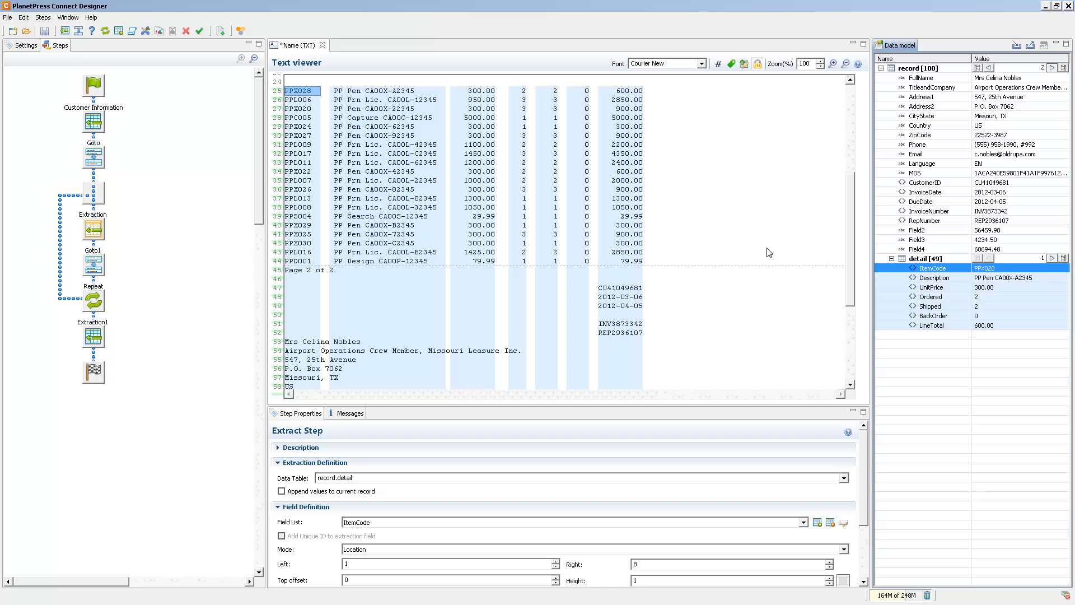
Step: Add a Condition step at the start of the loop based on the decimal point in column 78 of line 25
left_click(631, 91)
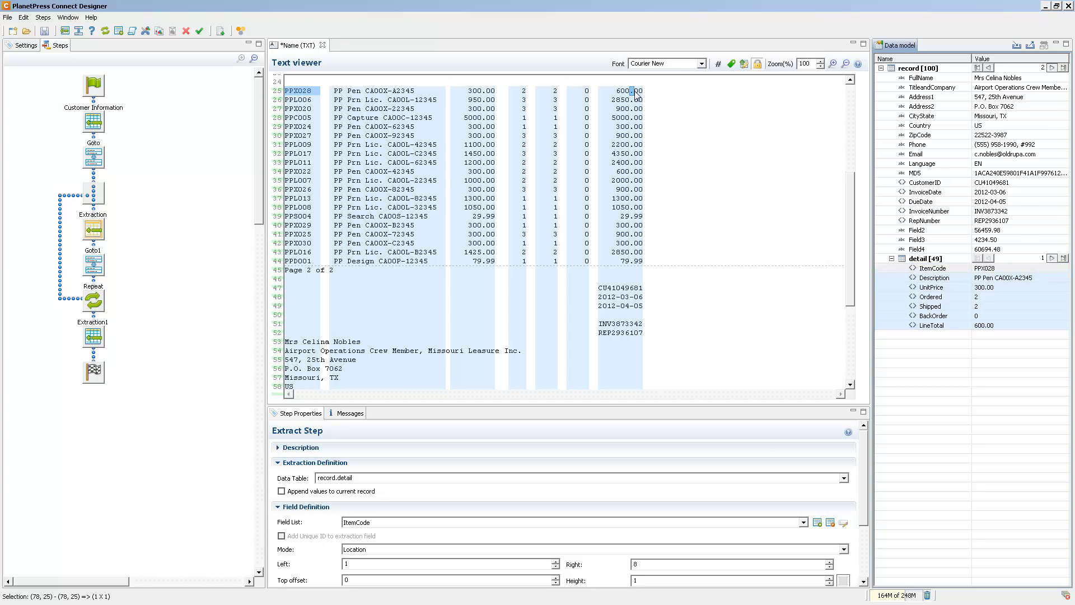
left_click_drag(631, 90, 634, 91)
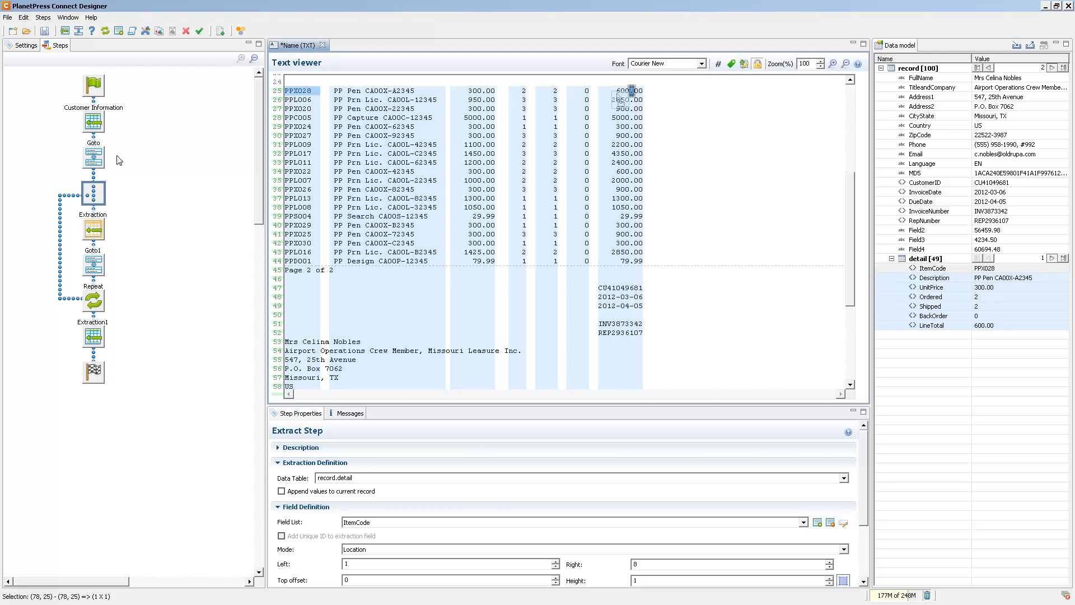
left_click(67, 193)
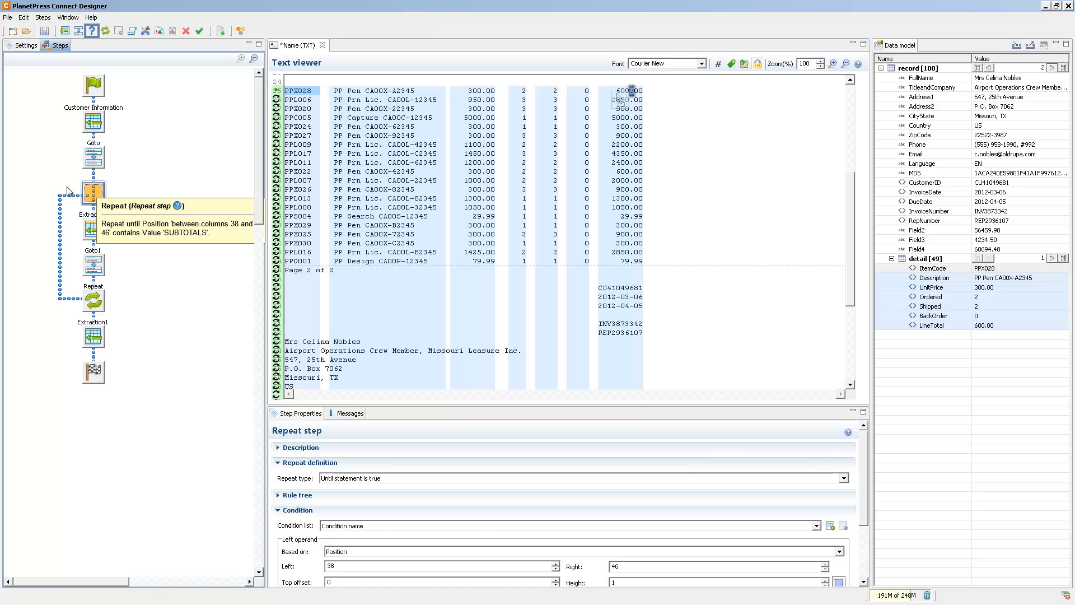
left_click(93, 31)
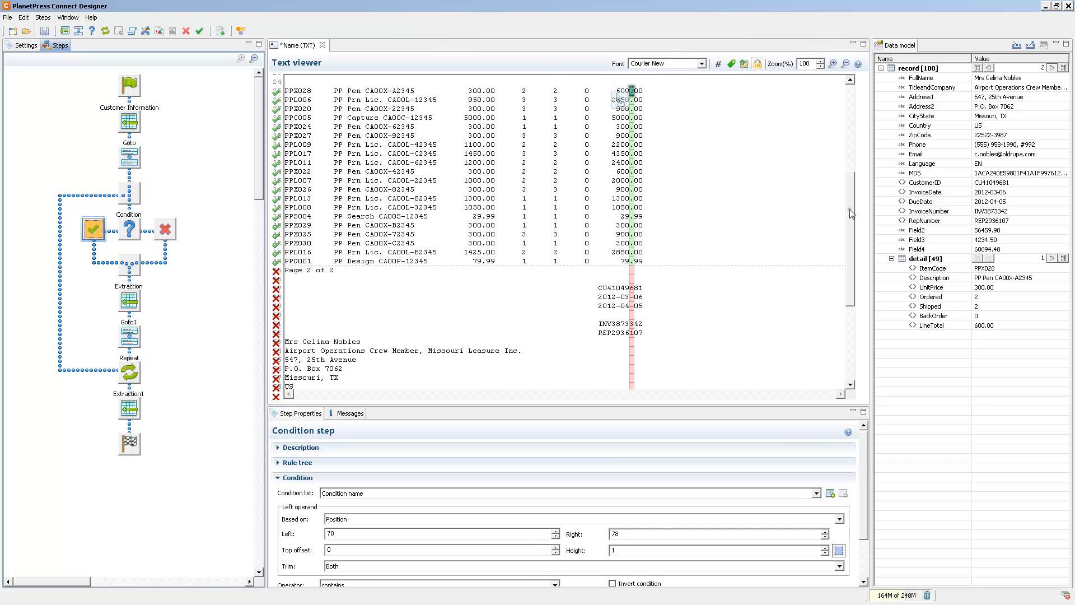
Step: Move the line item Extraction step into the condition's true branch and validate all records
left_click_drag(851, 213, 862, 286)
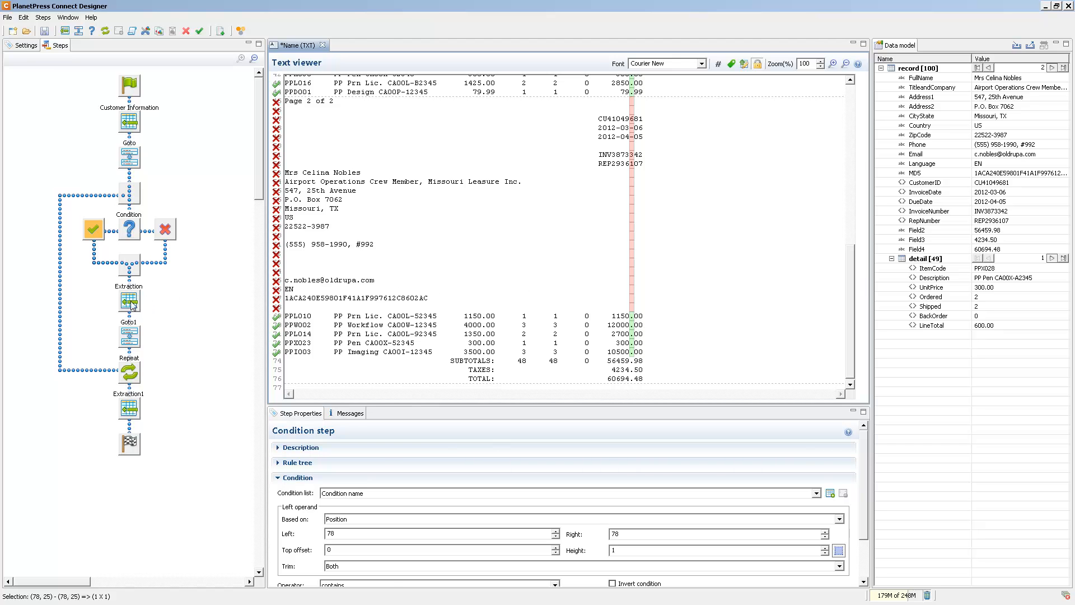
left_click_drag(129, 305, 93, 265)
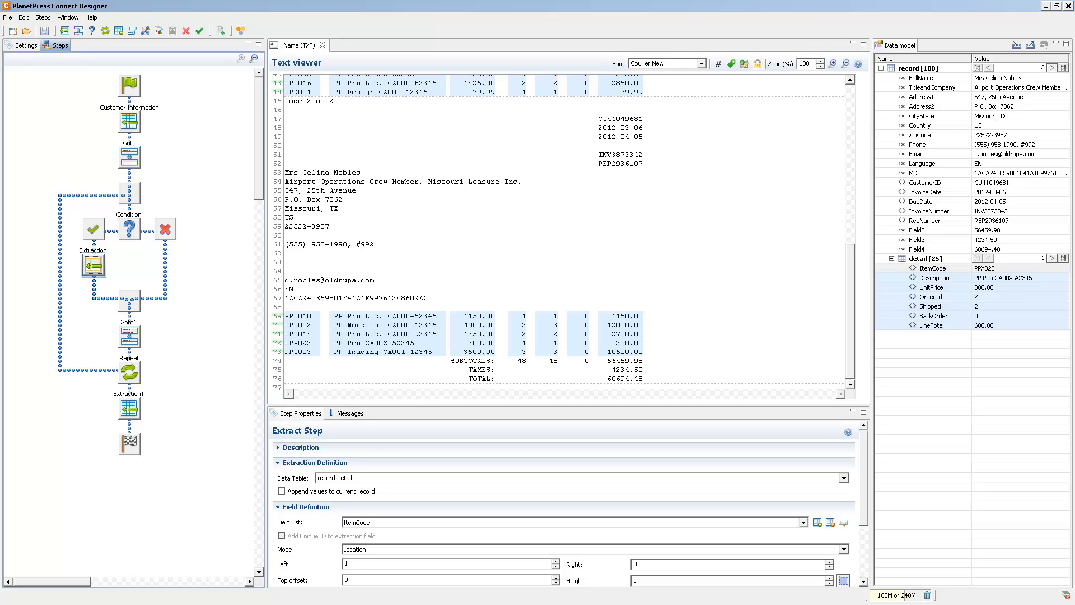
left_click(200, 30)
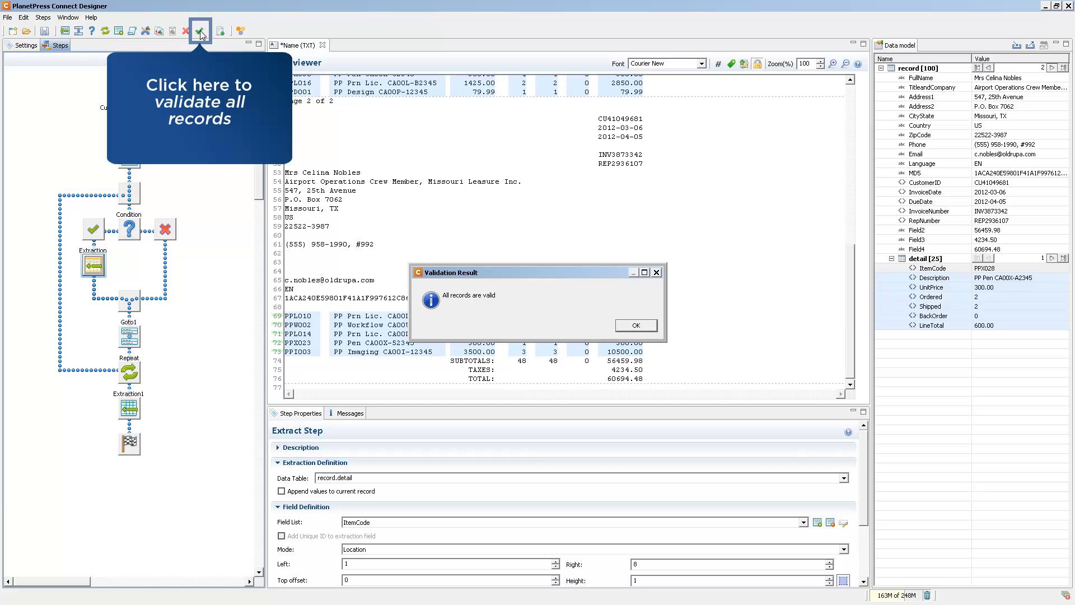